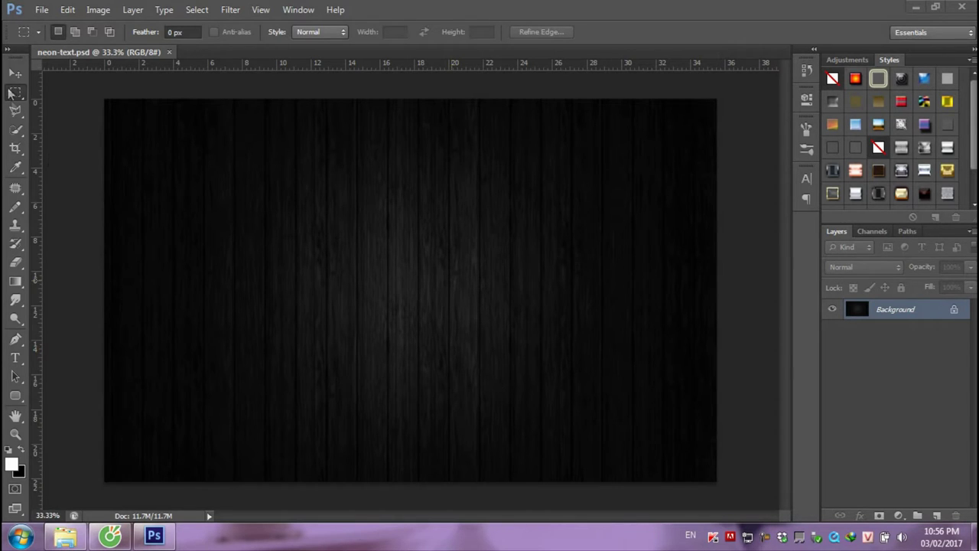
- Switch from the Move tool to the Horizontal Type tool
left_click(16, 74)
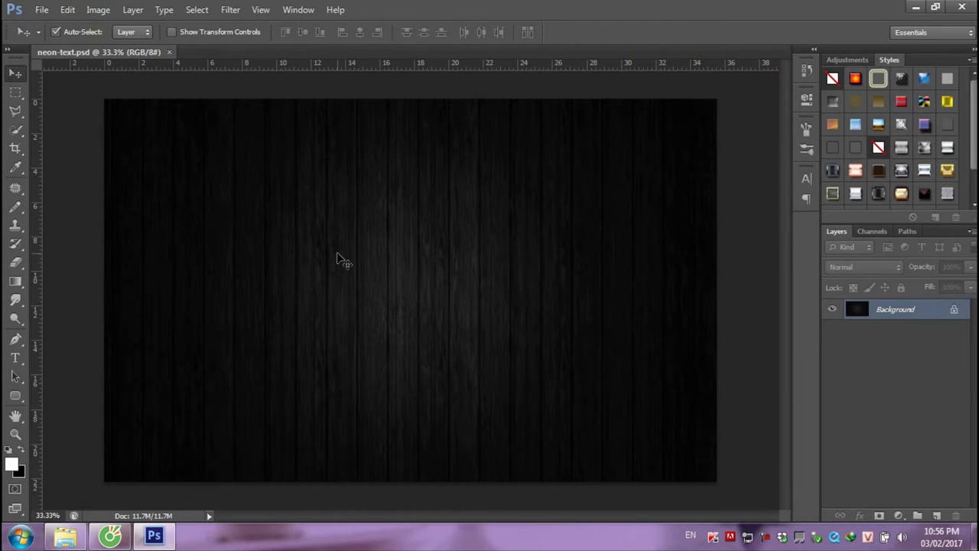
left_click(16, 357)
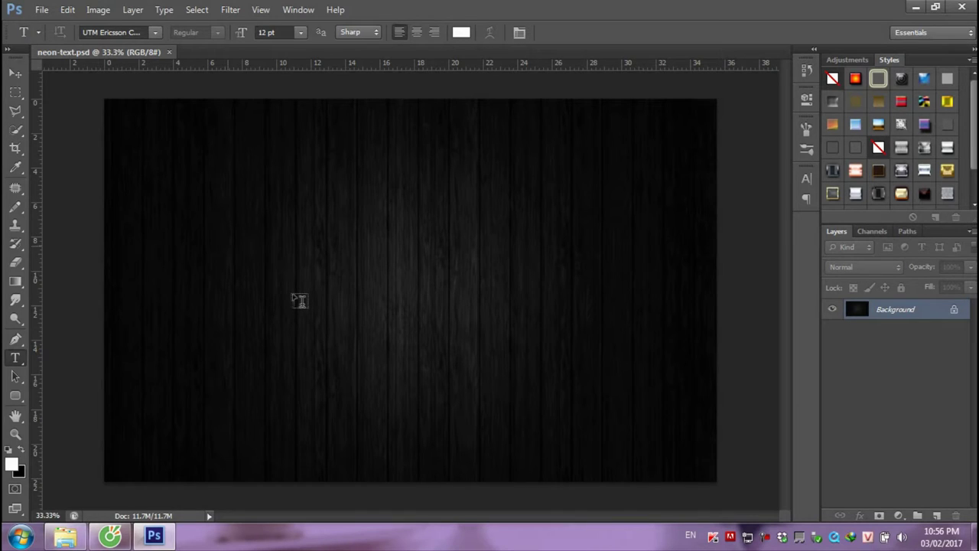
- Place a 'LEO MEDIA' line at 60 pt in UTM Ericsson Capital on the canvas
left_click(298, 272)
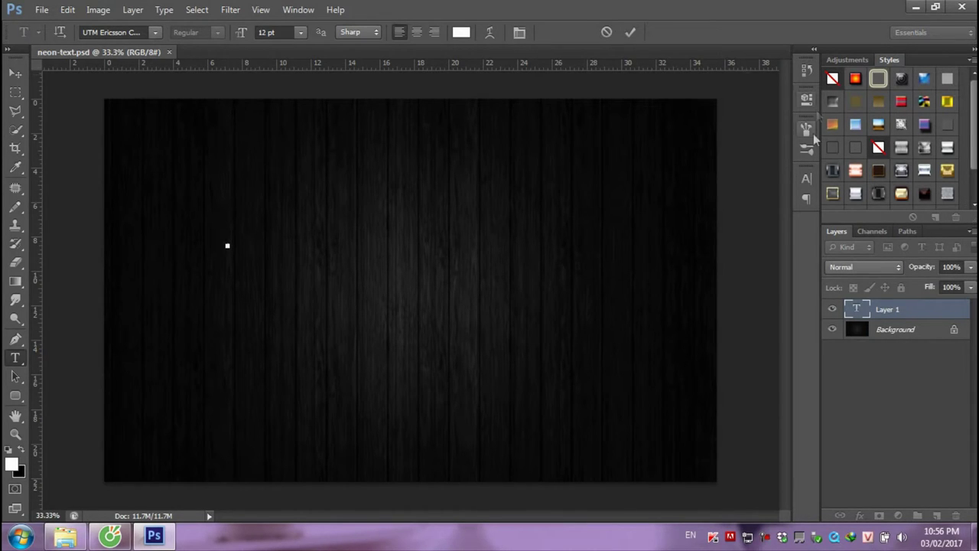
left_click(807, 178)
left_click(715, 186)
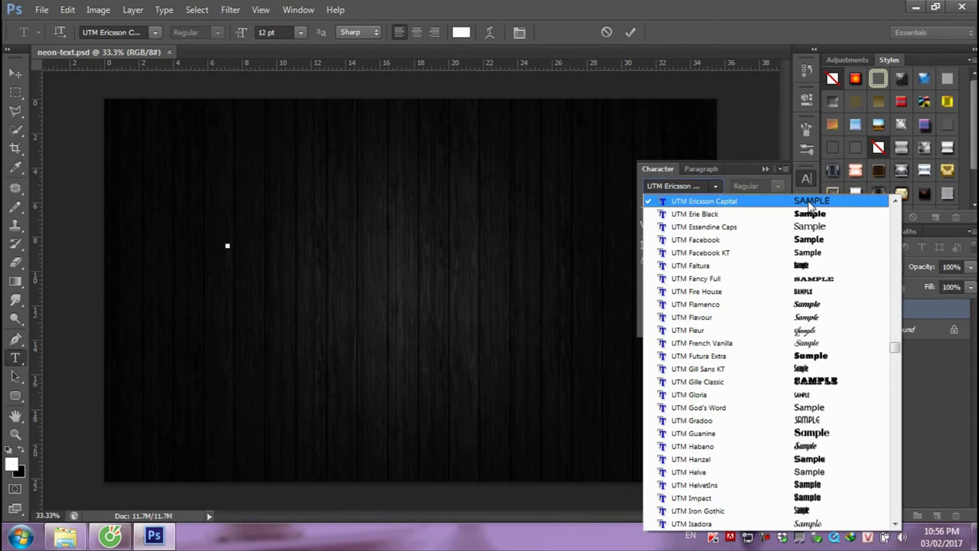
left_click(809, 202)
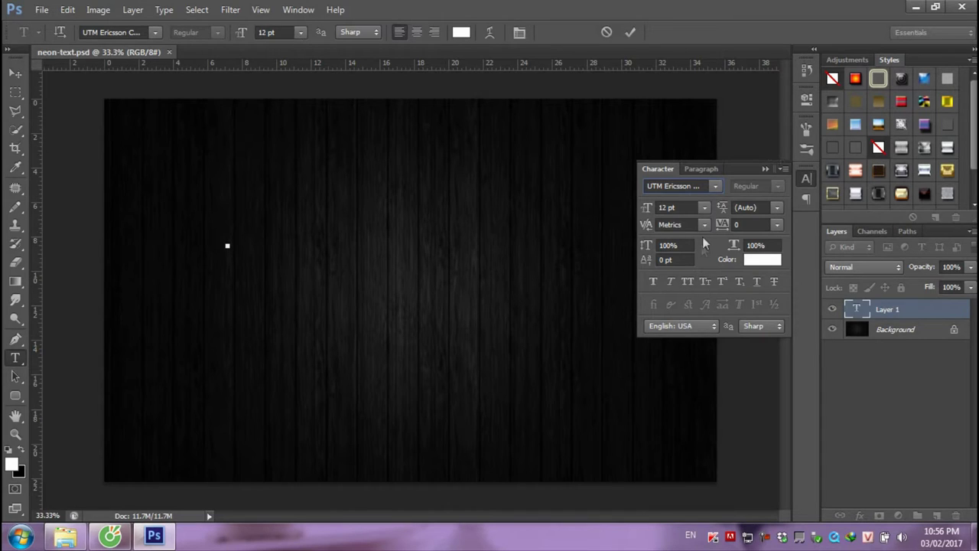
left_click(703, 207)
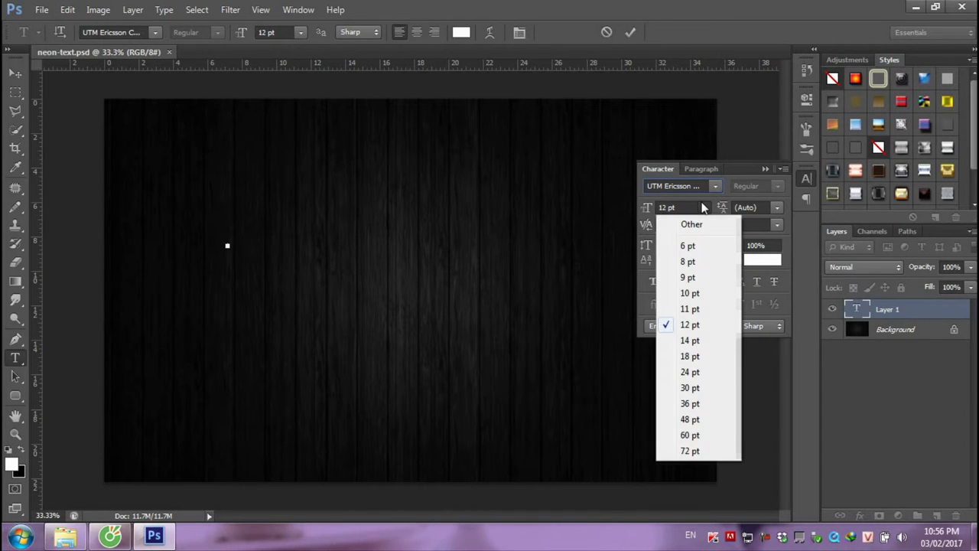
left_click(690, 441)
type("LEO")
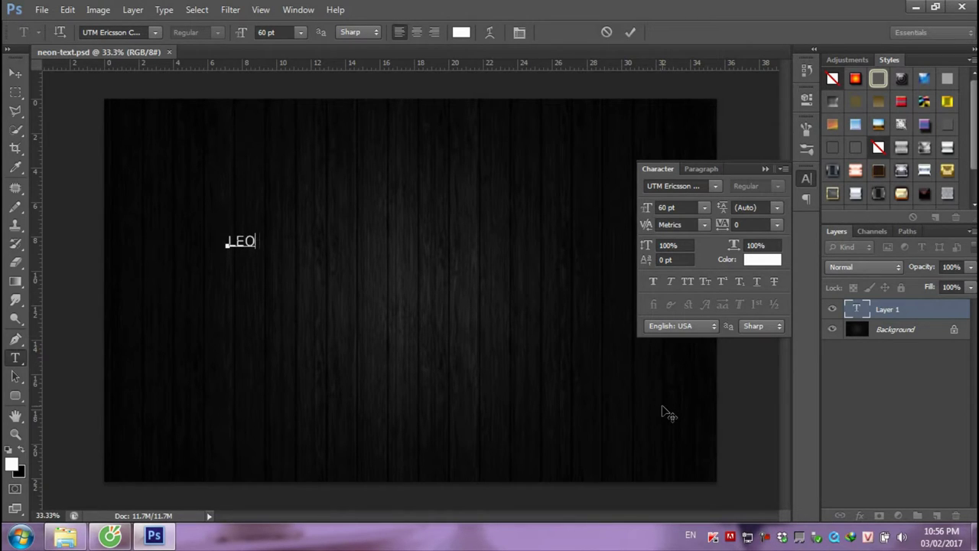
type("M")
type("EDIA")
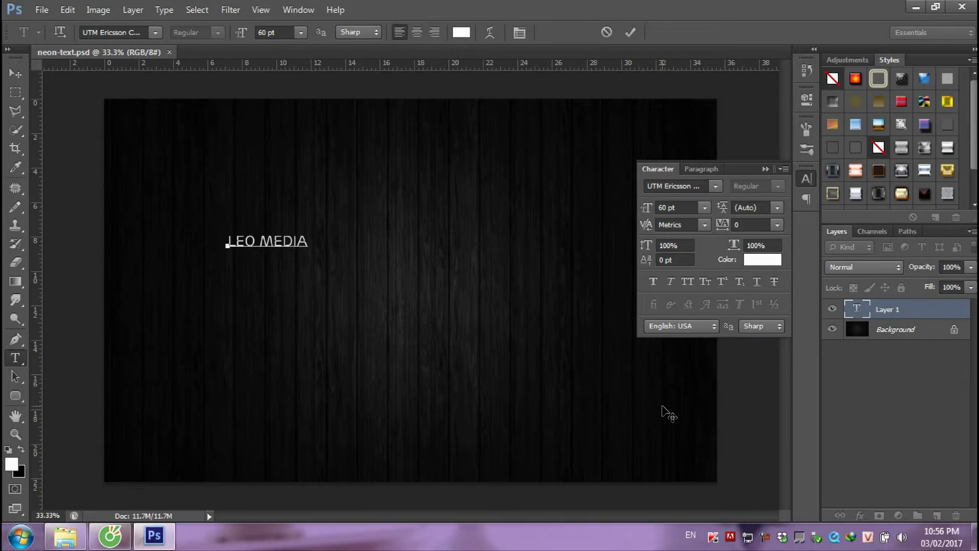
left_click(16, 73)
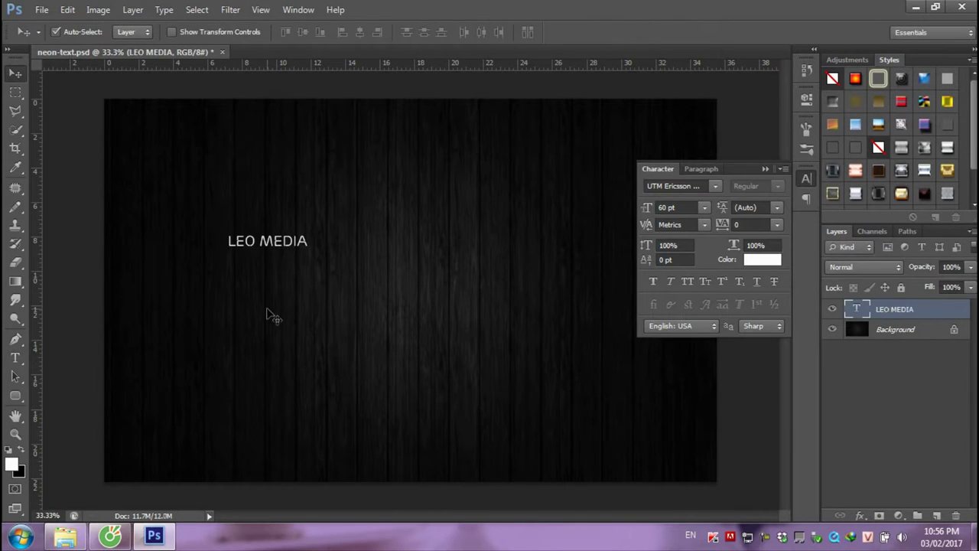
- Scale LEO MEDIA up to about 182 pt and move it toward the canvas centre
key("ctrl+t")
left_click_drag(311, 250, 464, 322)
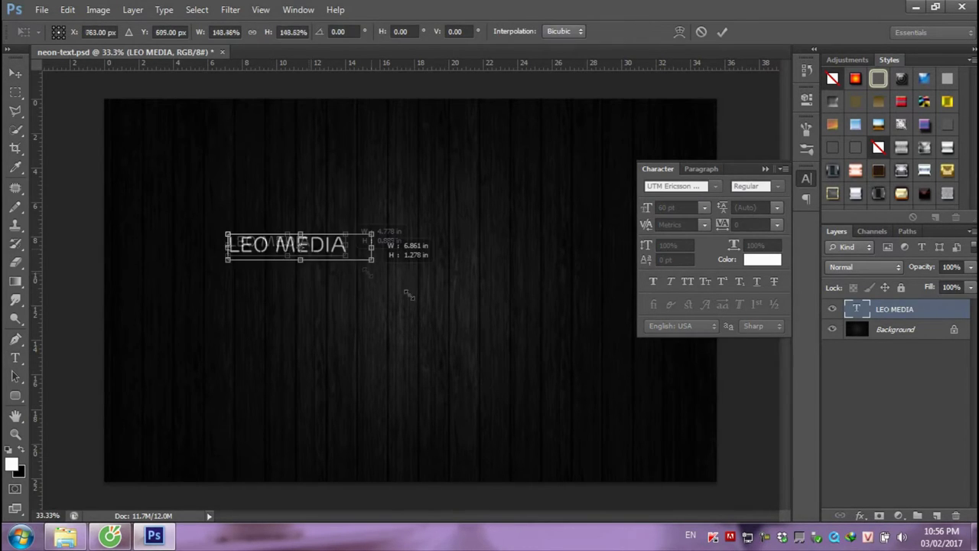
key("Return")
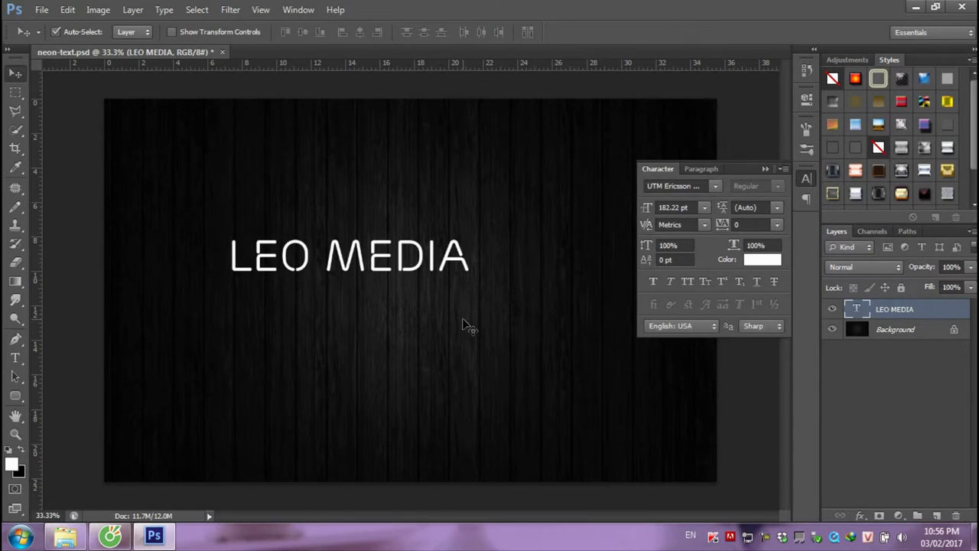
mouse_move(405, 265)
left_mouse_down()
mouse_move(435, 268)
mouse_move(388, 335)
left_mouse_up()
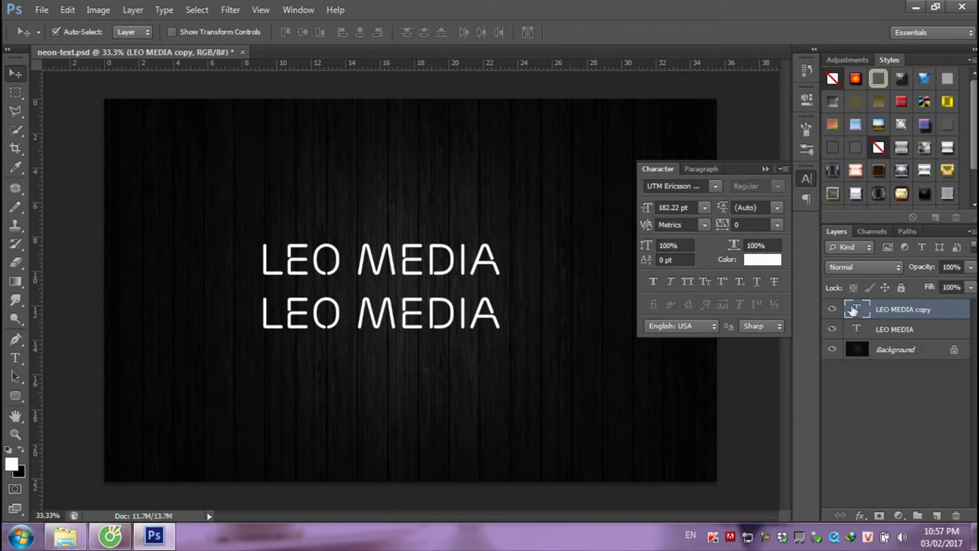
- Retype the duplicated text layer as 'ENTERTAIMENT' below LEO MEDIA
double_click(856, 309)
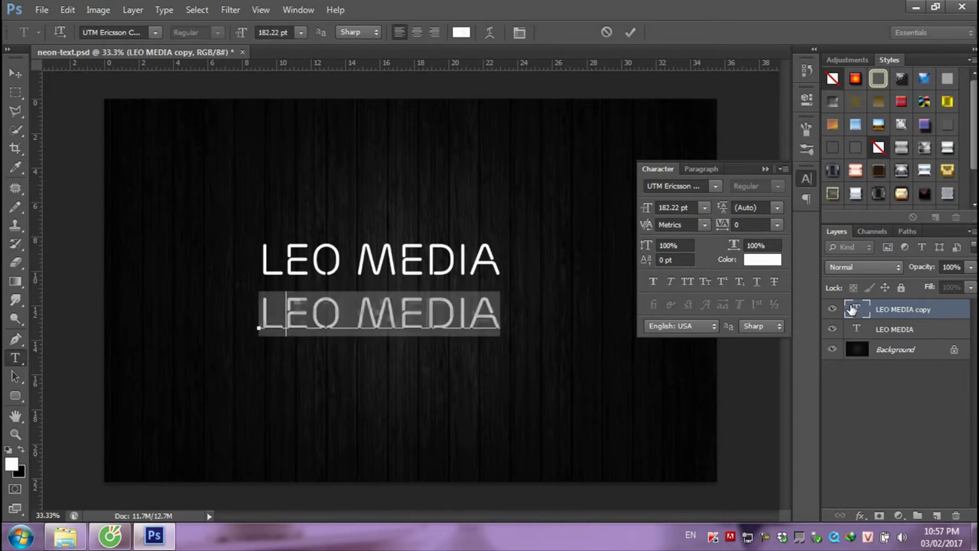
type("ENT")
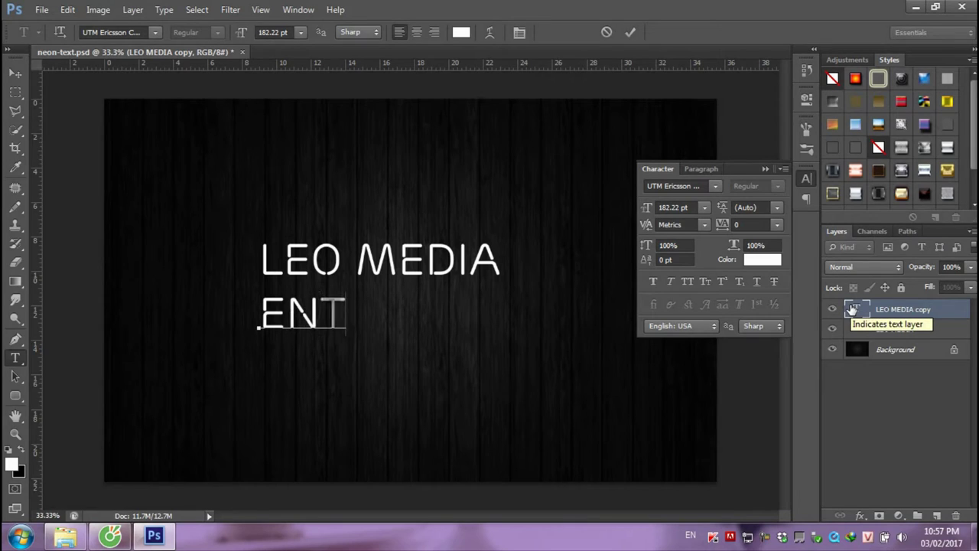
type("ERTAI")
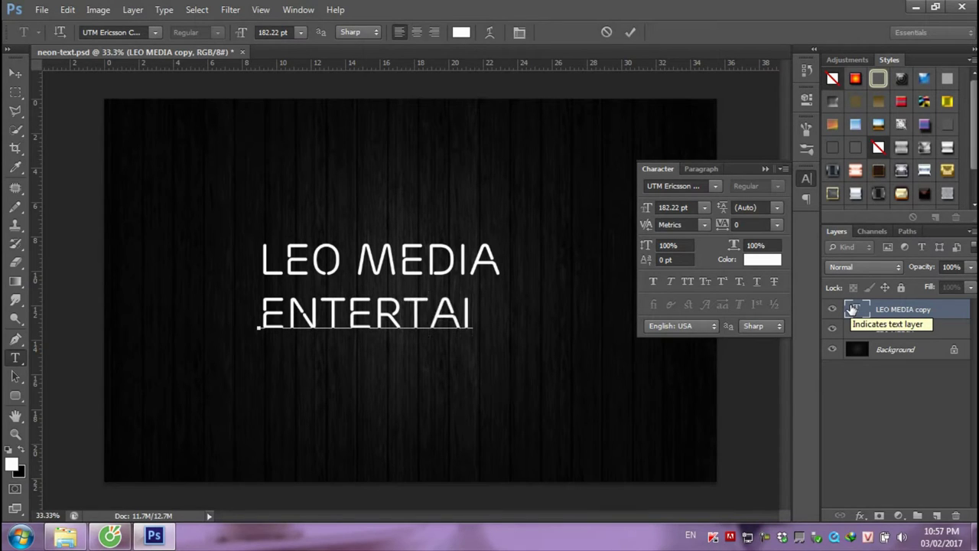
type("M")
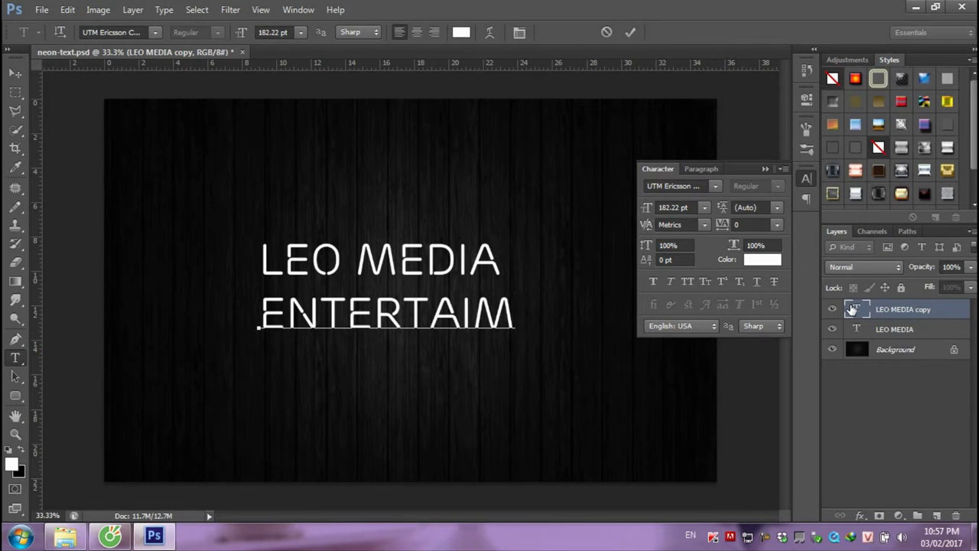
type("ENT")
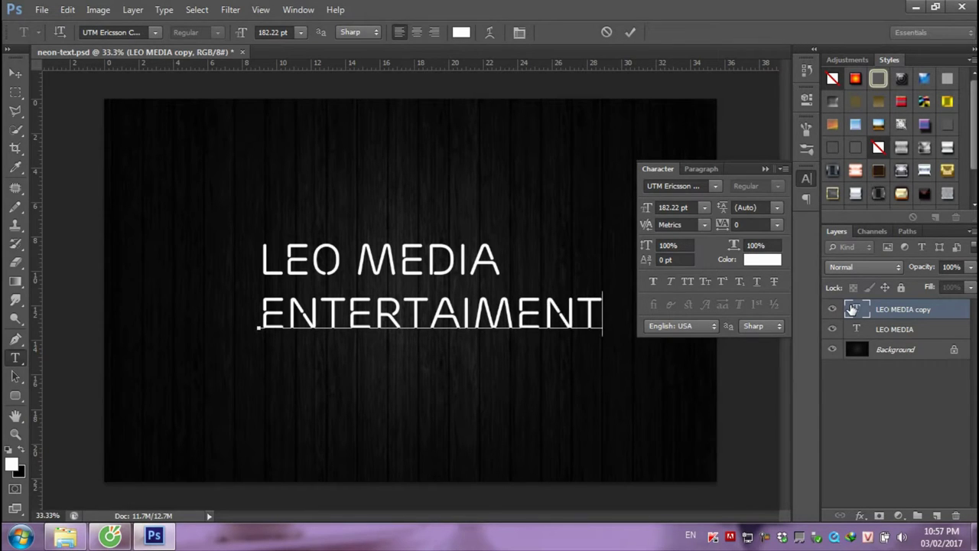
left_click(16, 72)
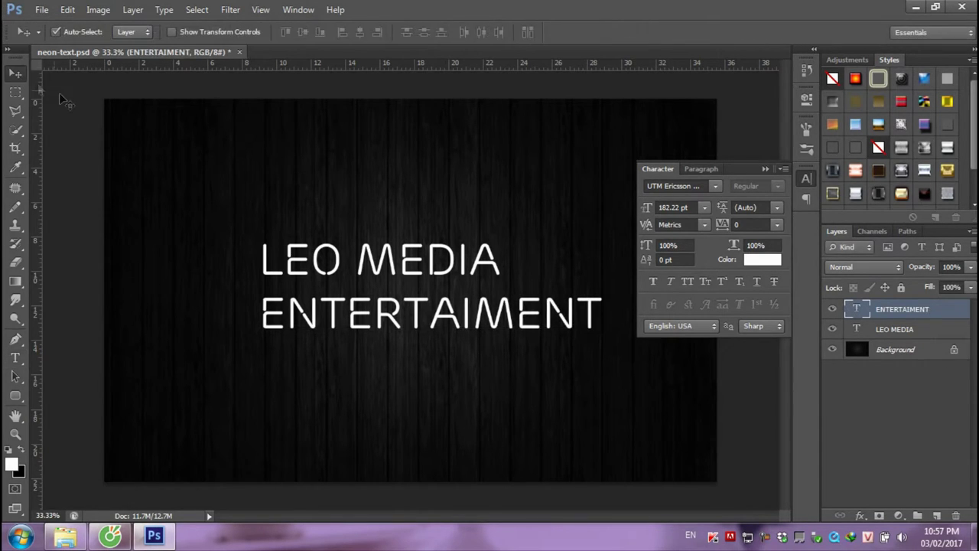
- Scale ENTERTAIMENT down to about 110 pt
key("ctrl+t")
mouse_move(601, 334)
left_mouse_down()
mouse_move(430, 316)
mouse_move(474, 312)
left_mouse_up()
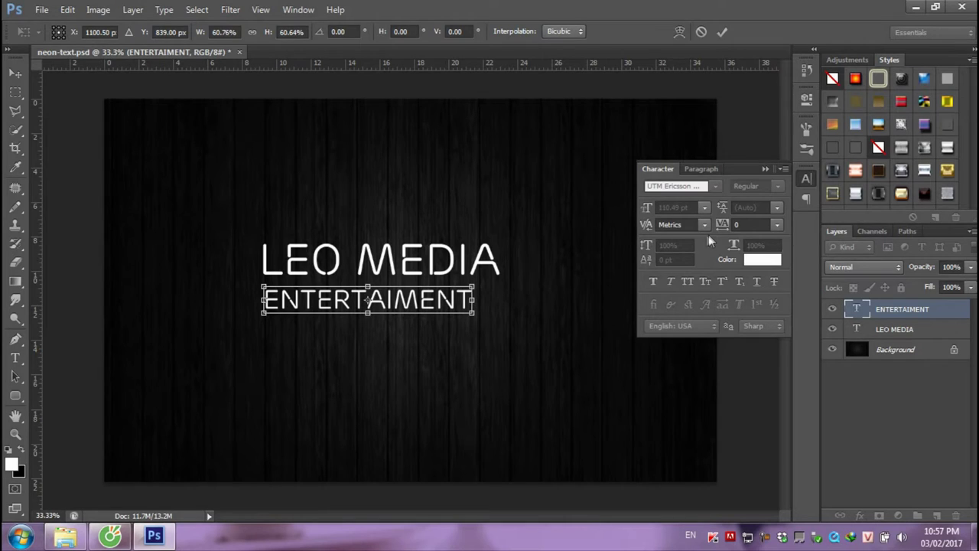
key("Return")
- Set ENTERTAIMENT's tracking to 150 and nudge it slightly left and up
left_click(739, 224)
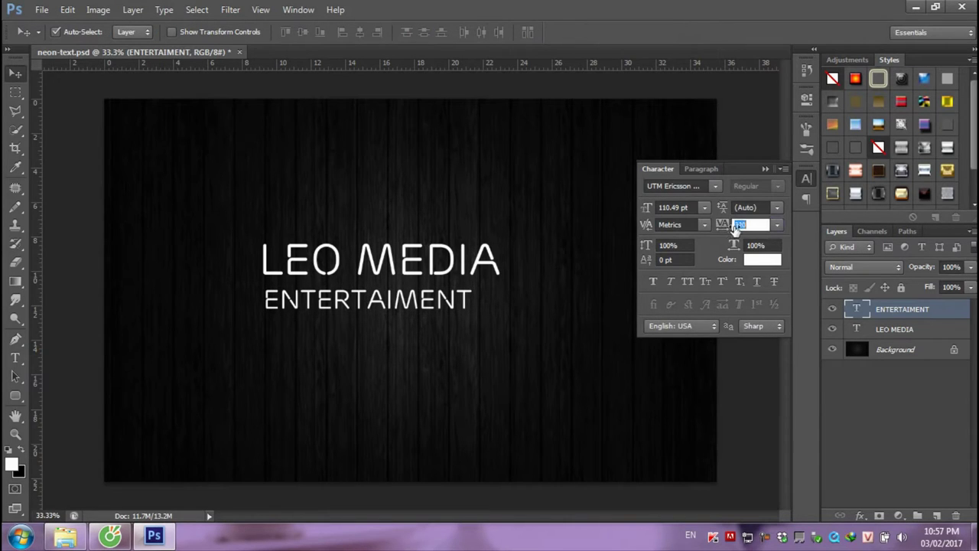
type("380")
key("Return")
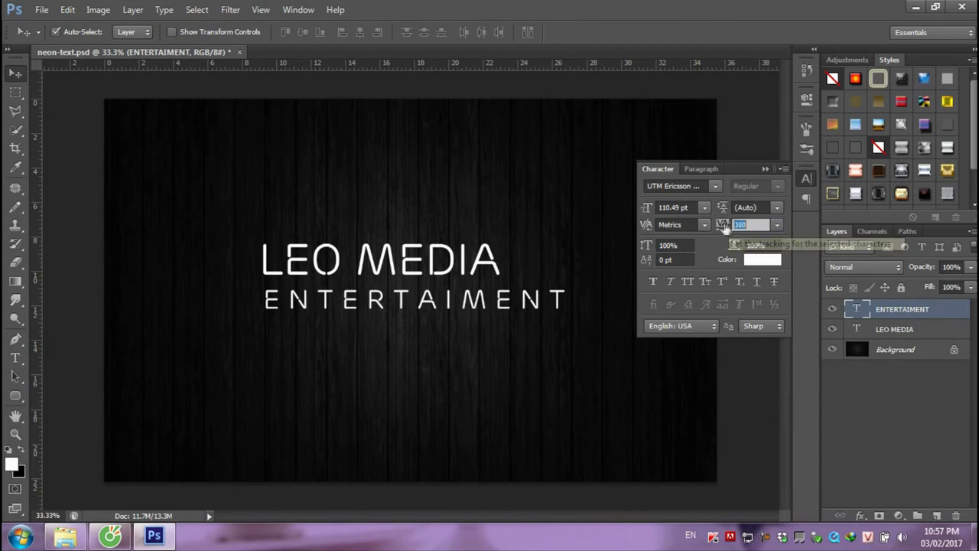
type("200")
key("Return")
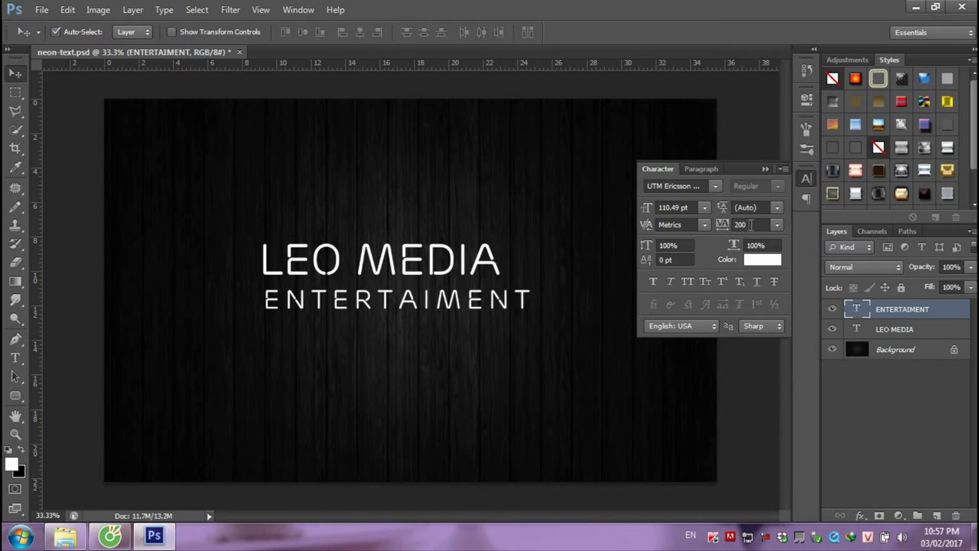
left_click(751, 224)
type("0")
key("Return")
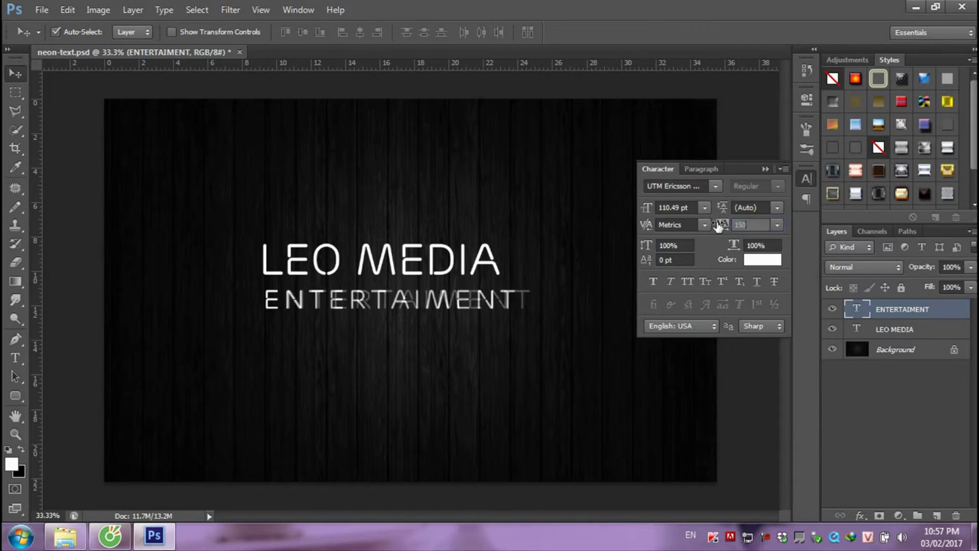
left_click_drag(290, 301, 283, 299)
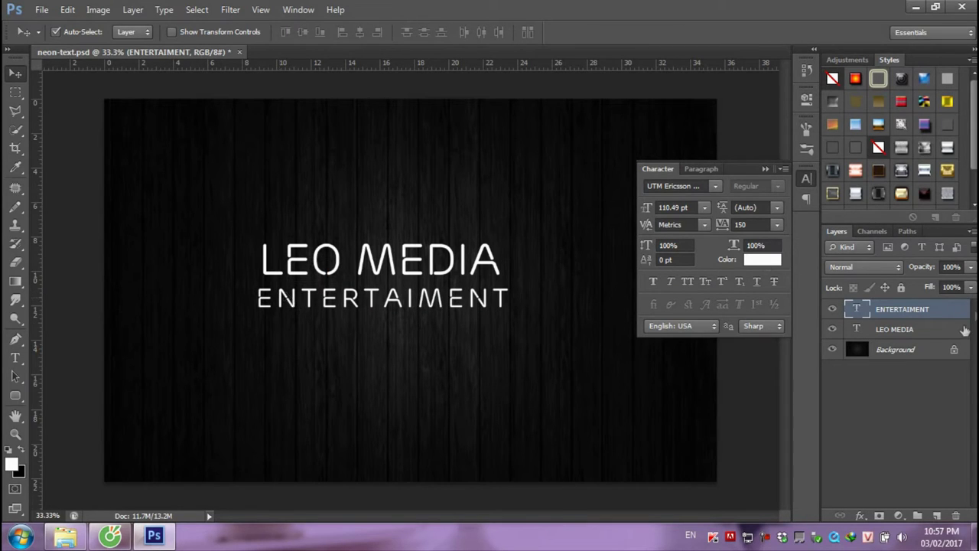
- Centre LEO MEDIA horizontally over ENTERTAIMENT
left_click(911, 329, "shift")
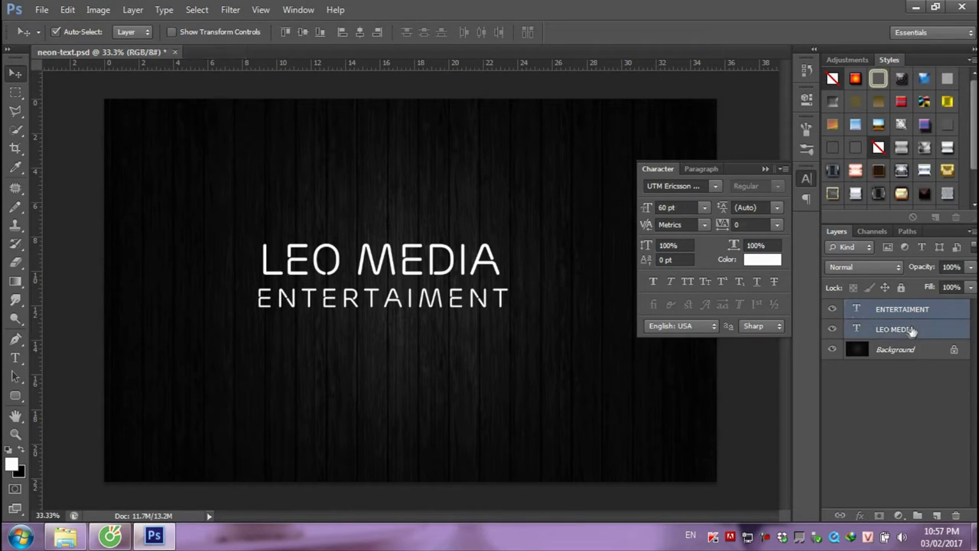
left_click(357, 34)
left_click(450, 368)
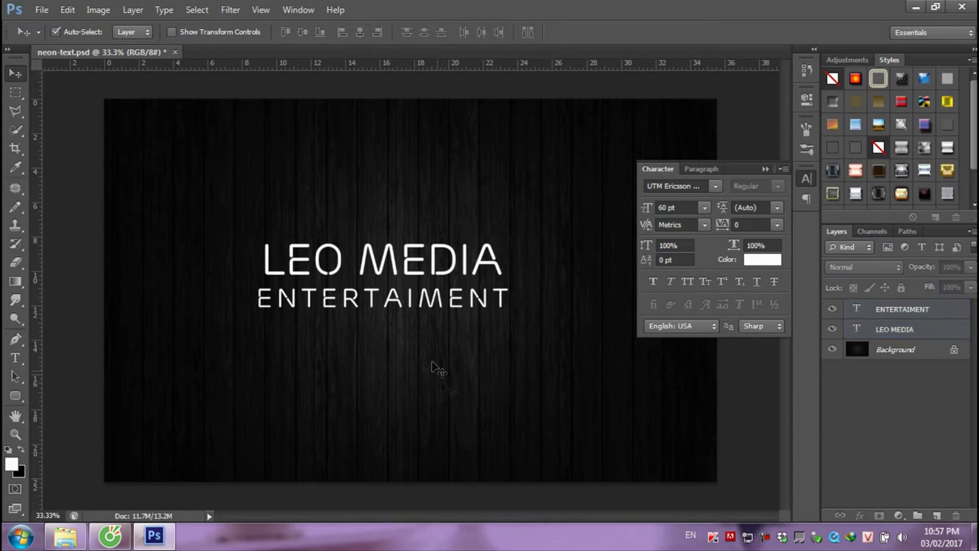
- Enable Outer Glow in LEO MEDIA's Layer Style and show its settings
left_click(346, 264)
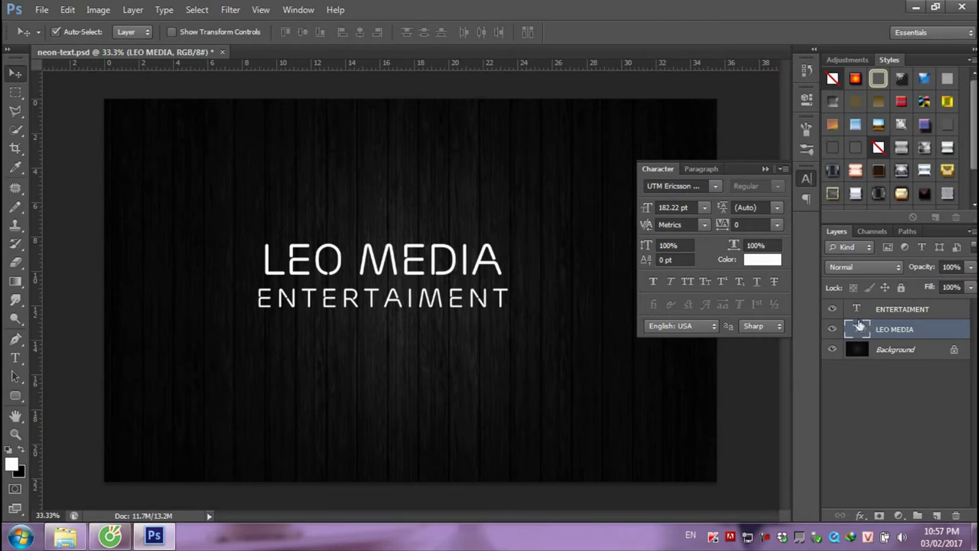
right_click(903, 329)
left_click(911, 329)
right_click(915, 328)
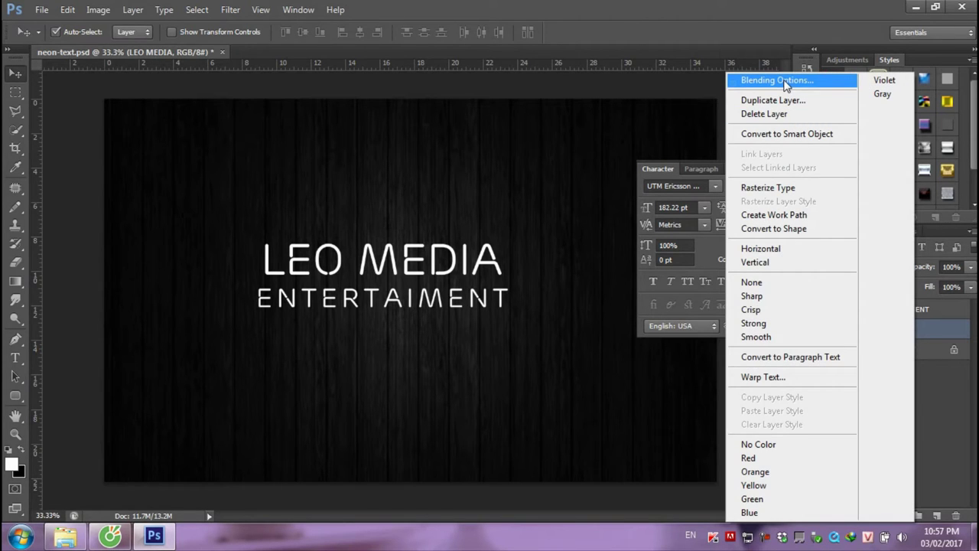
left_click(785, 81)
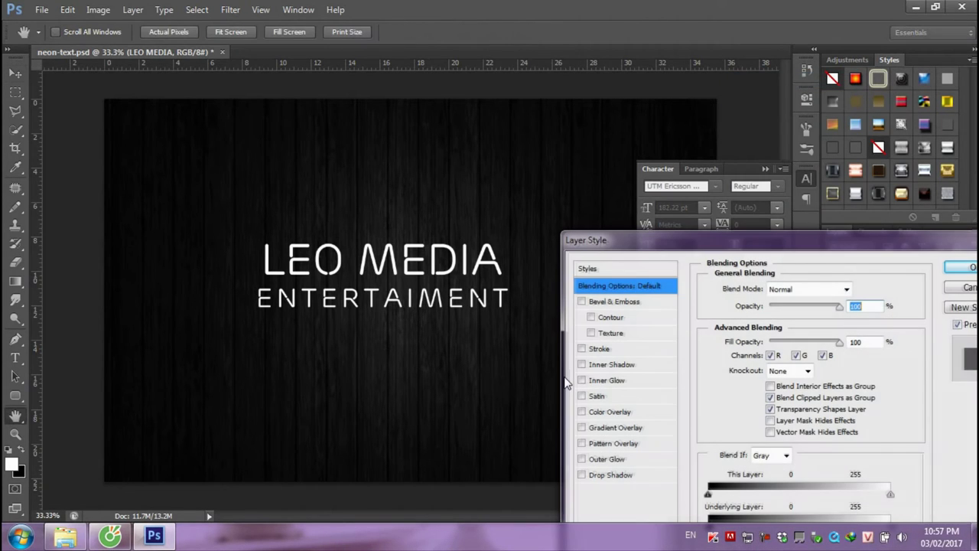
left_click_drag(616, 241, 573, 161)
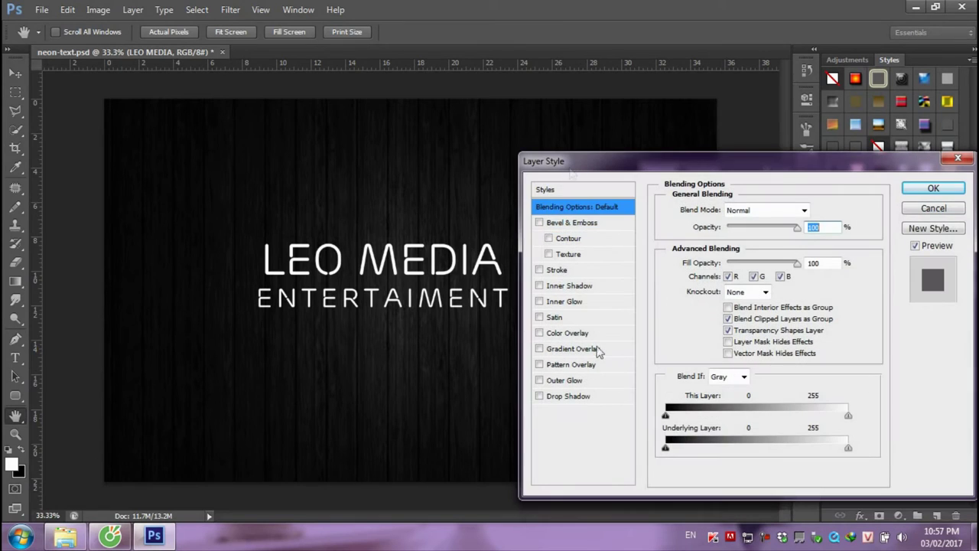
left_click(540, 380)
left_click(552, 384)
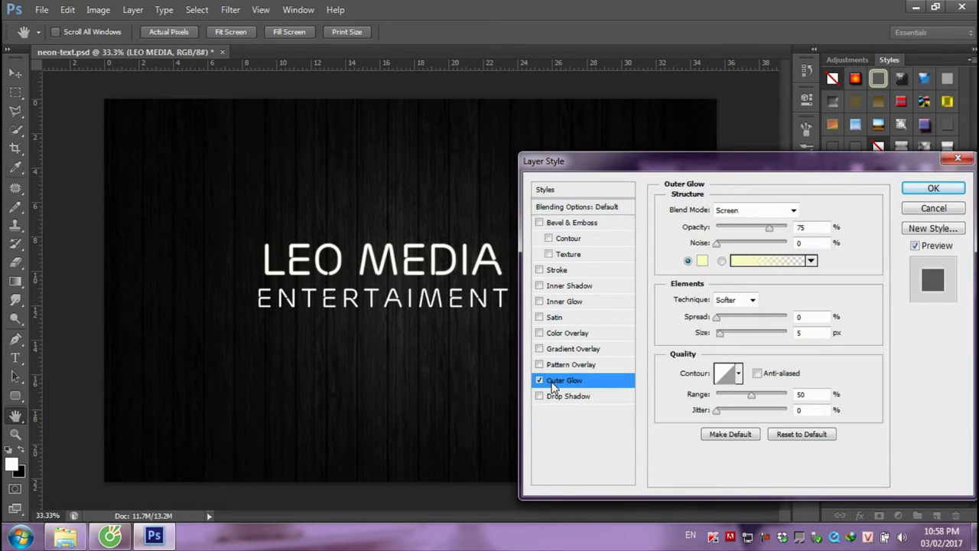
- Pick a deep blue as LEO MEDIA's glow colour
left_click(703, 261)
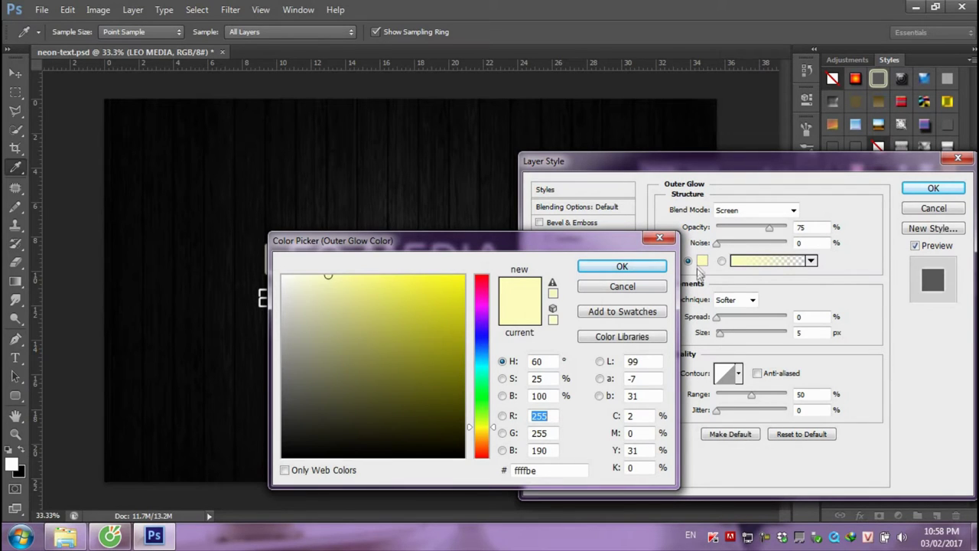
left_click(482, 339)
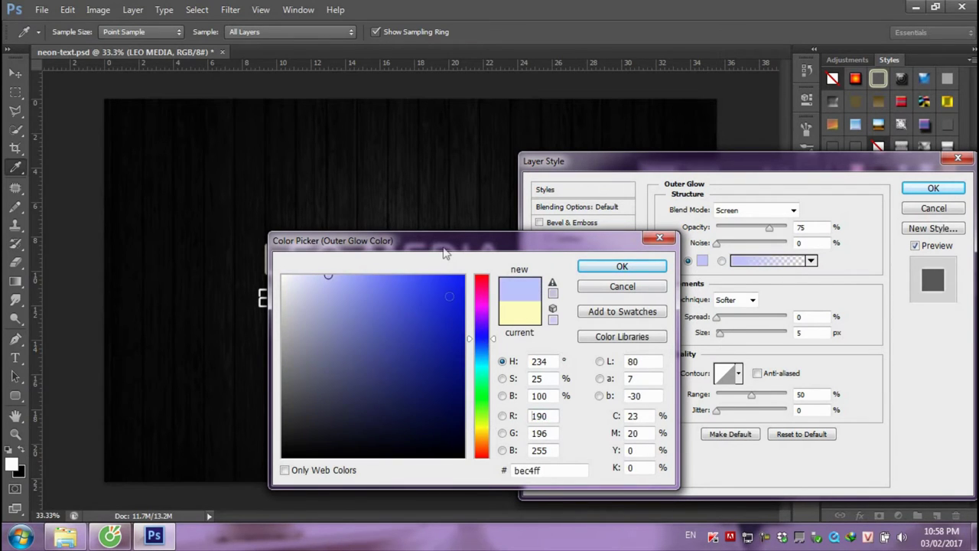
left_click_drag(443, 249, 704, 202)
left_click(711, 279)
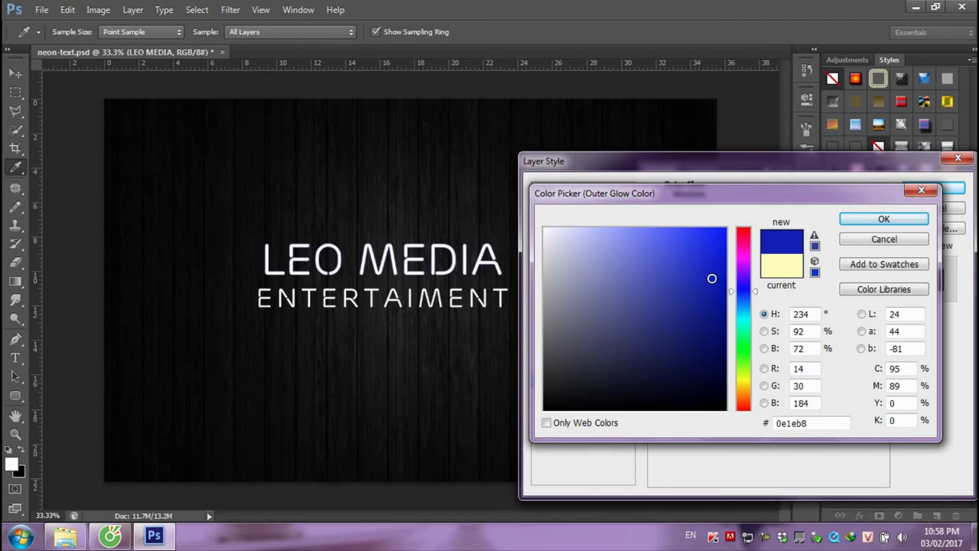
left_click_drag(711, 279, 718, 263)
left_click(860, 221)
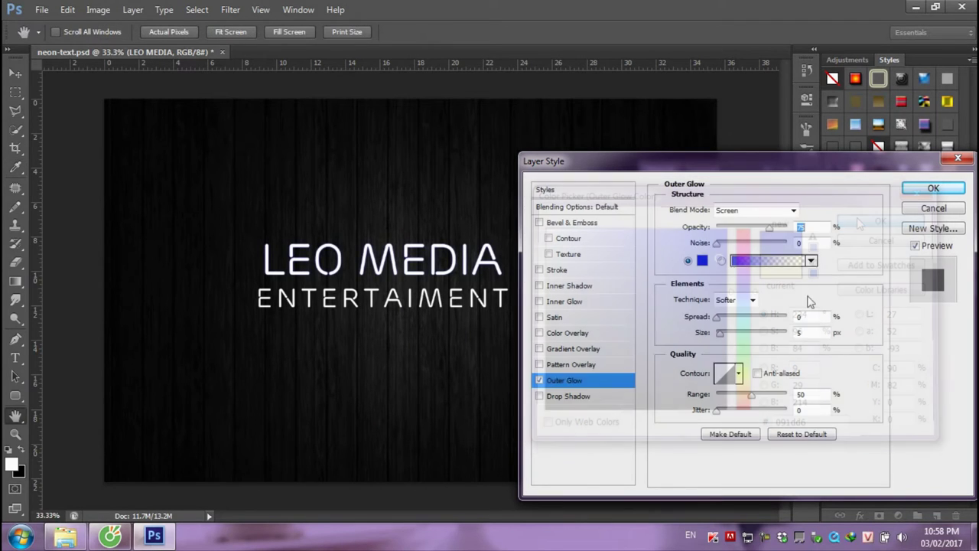
- Set the glow size to about 73 px and opacity to 89%
left_click(727, 339)
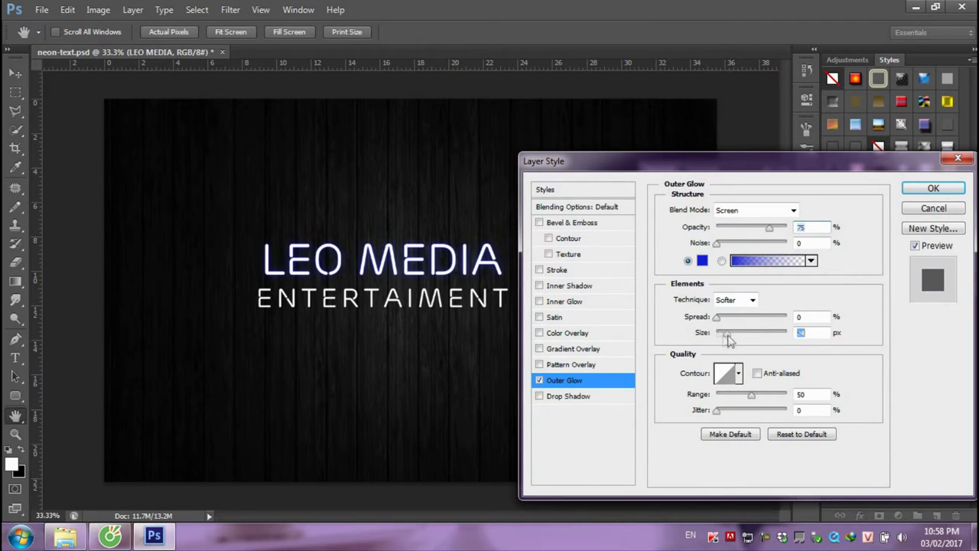
left_click_drag(727, 339, 738, 339)
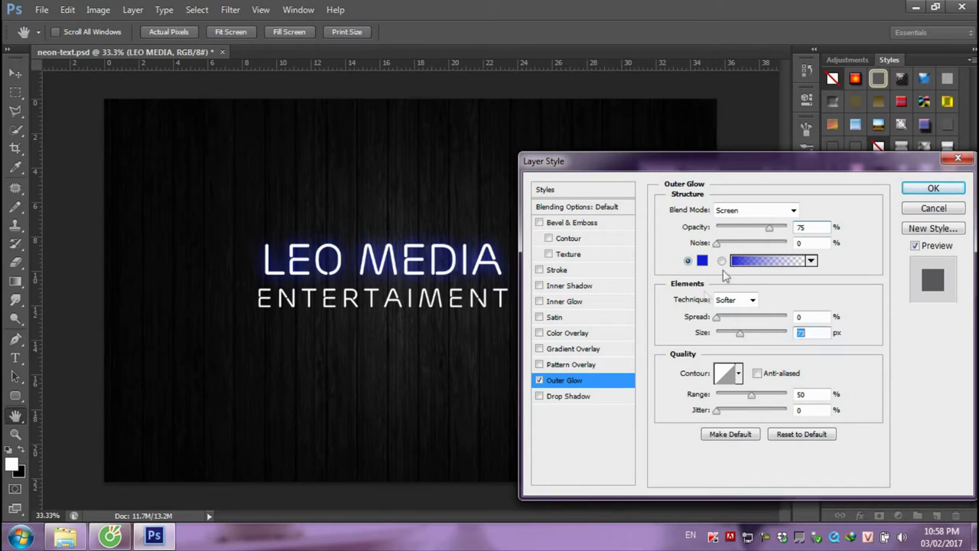
left_click_drag(774, 231, 780, 234)
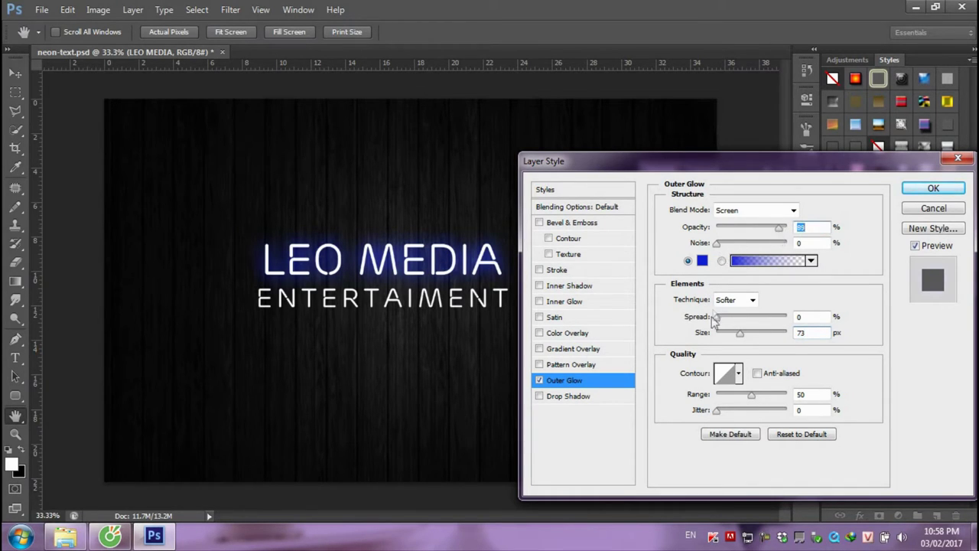
left_click(719, 318)
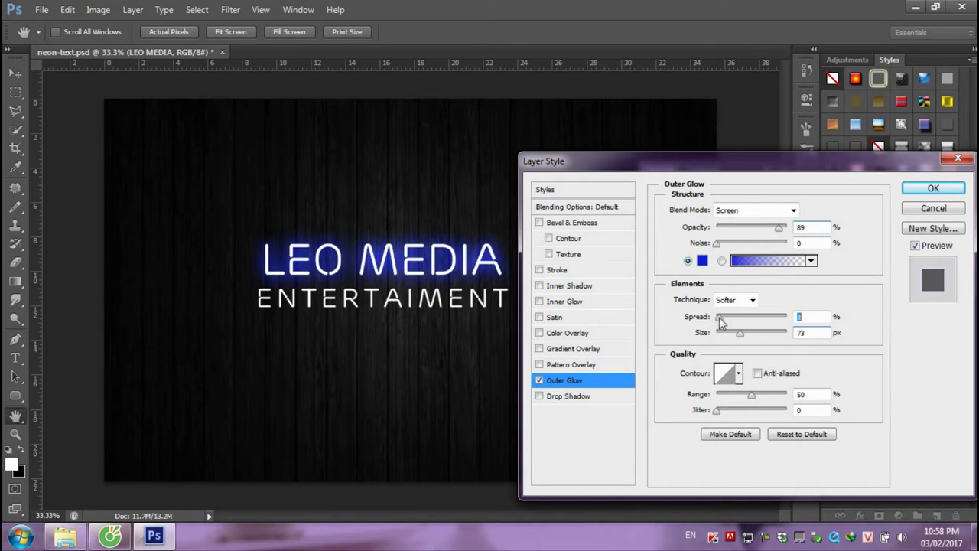
- Re-pick the glow colour, trying purple and magenta before settling on blue
left_click(702, 261)
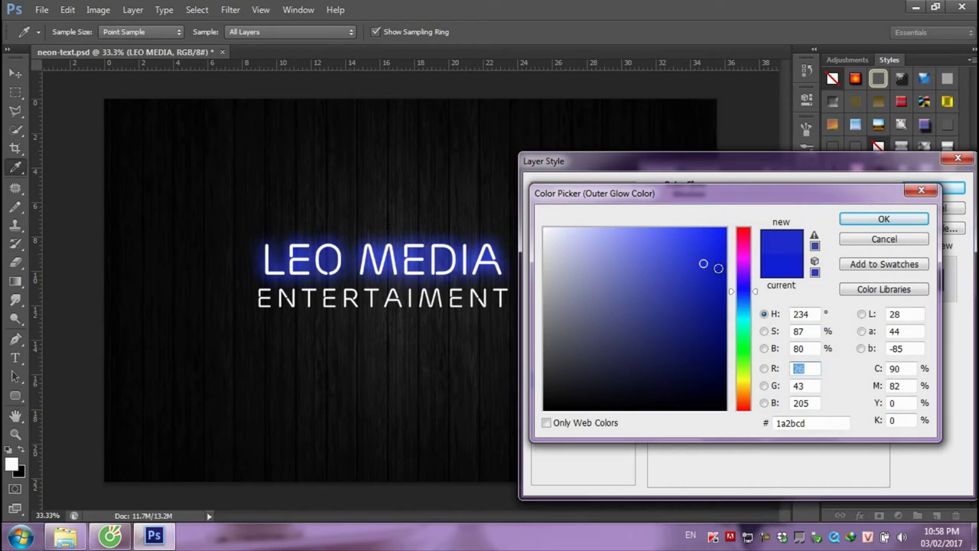
left_click(718, 268)
mouse_move(745, 302)
left_mouse_down()
mouse_move(746, 255)
mouse_move(718, 241)
mouse_move(744, 238)
mouse_move(721, 258)
left_mouse_up()
left_click(717, 270)
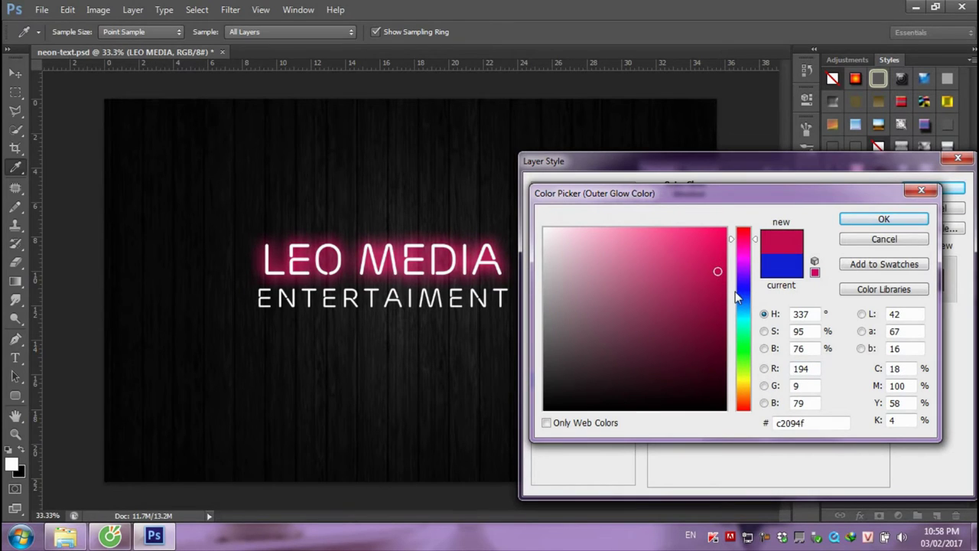
left_click_drag(741, 289, 743, 265)
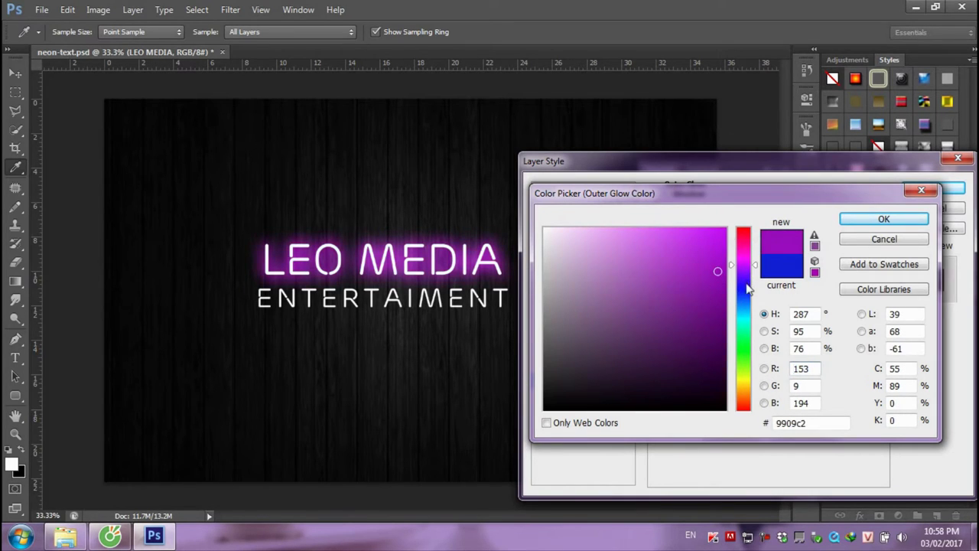
mouse_move(727, 310)
left_mouse_down()
mouse_move(717, 337)
mouse_move(706, 299)
left_mouse_up()
left_click_drag(711, 344, 715, 315)
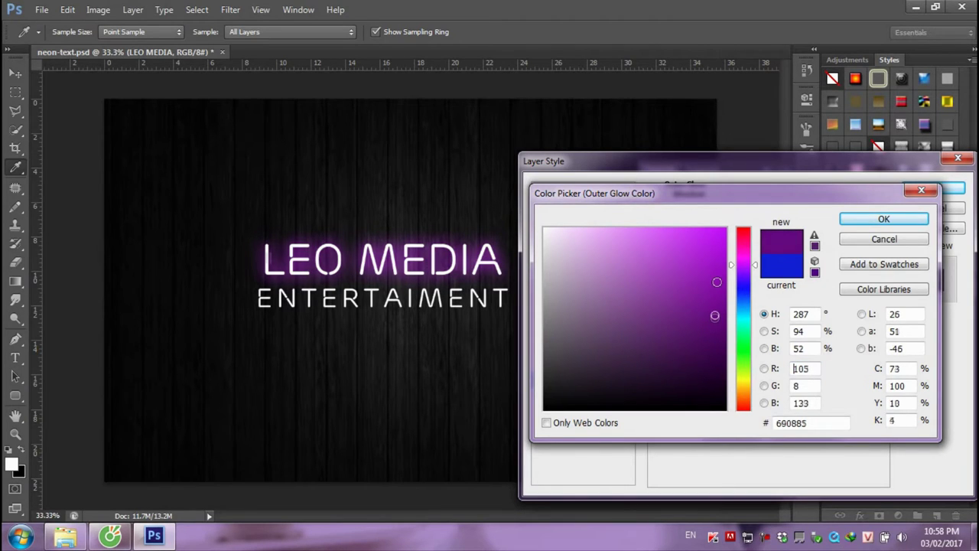
left_click(717, 282)
left_click(746, 258)
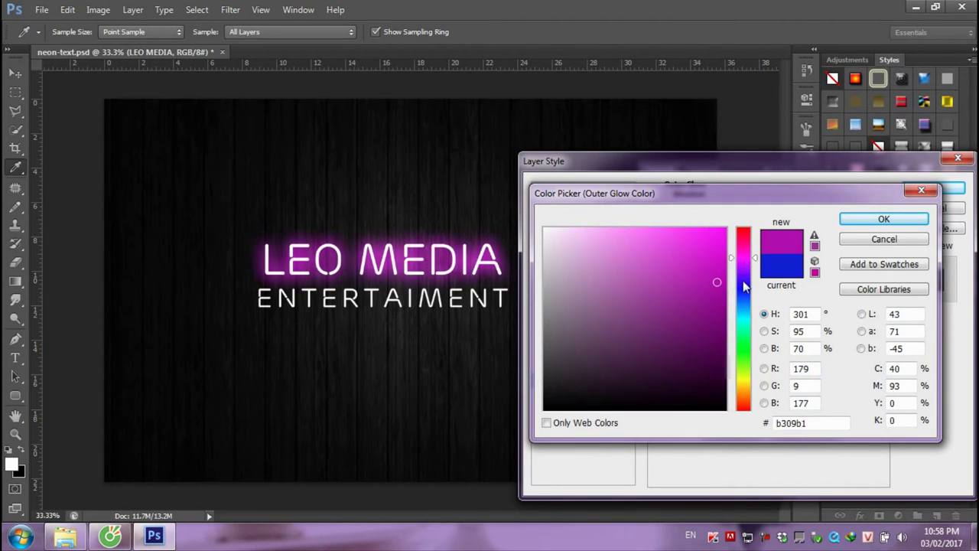
left_click(748, 286)
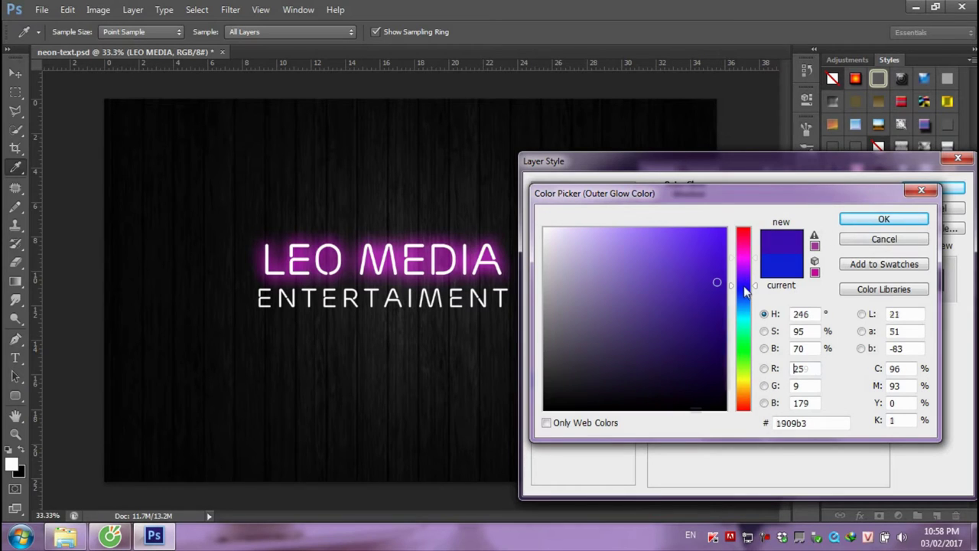
left_click(884, 218)
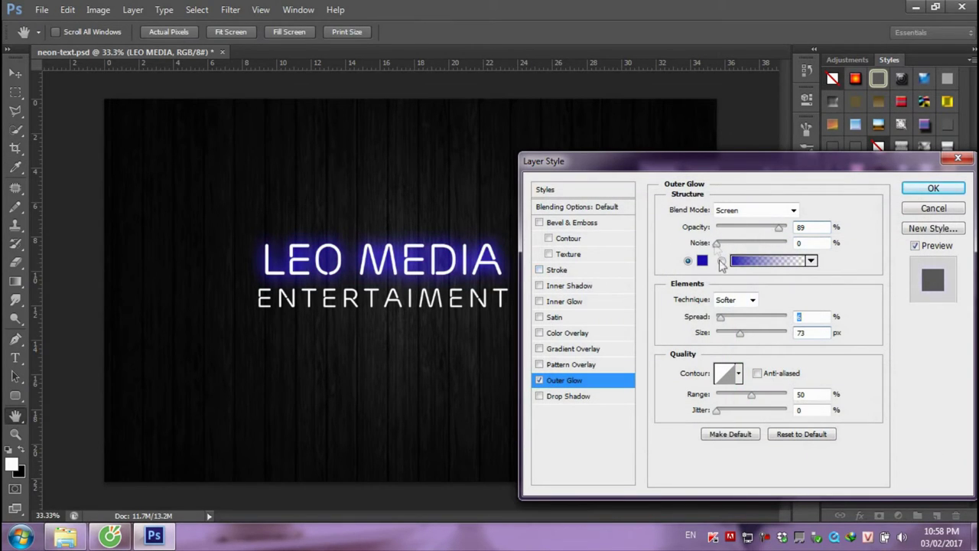
- Try the Precise glow technique, then return it to Softer
left_click(733, 299)
left_click(732, 329)
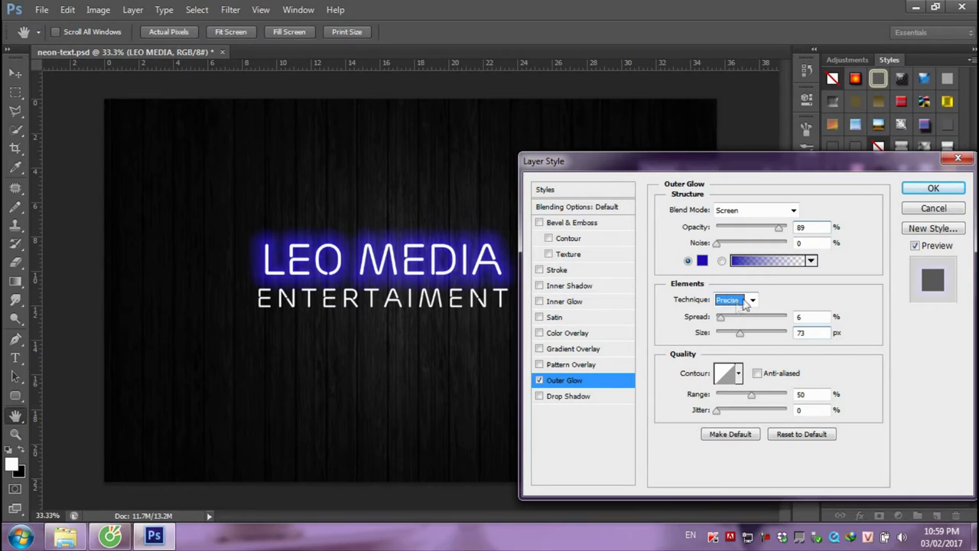
left_click(747, 301)
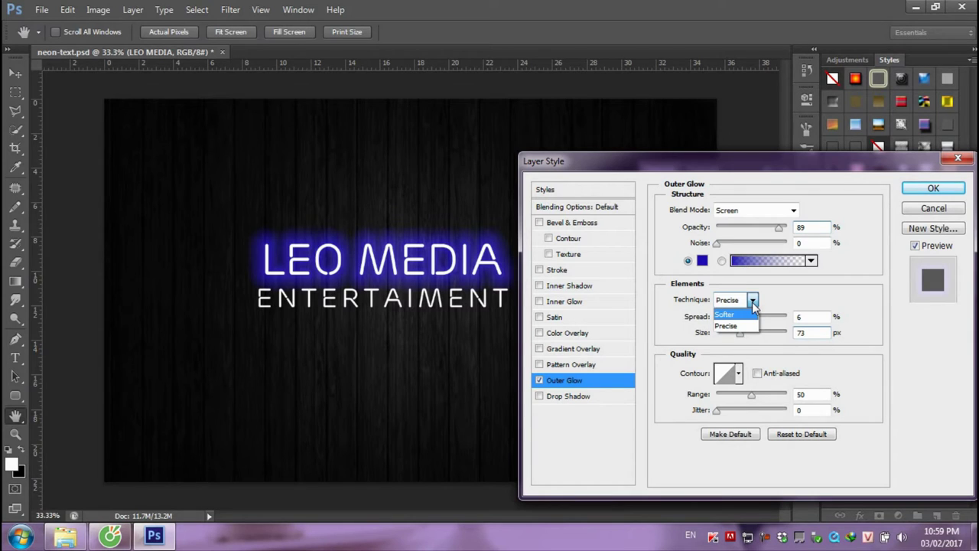
left_click(753, 304)
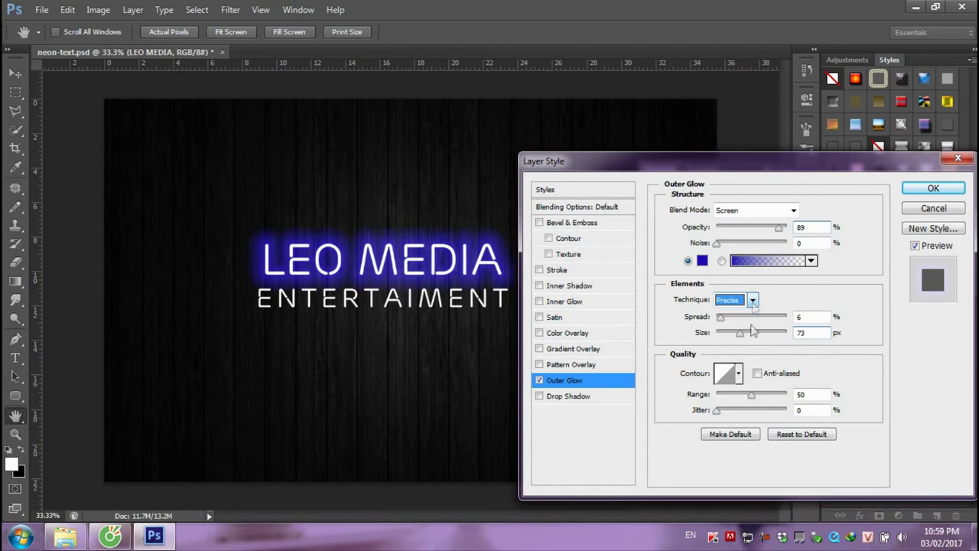
mouse_move(740, 335)
left_mouse_down()
mouse_move(719, 337)
mouse_move(727, 340)
left_mouse_up()
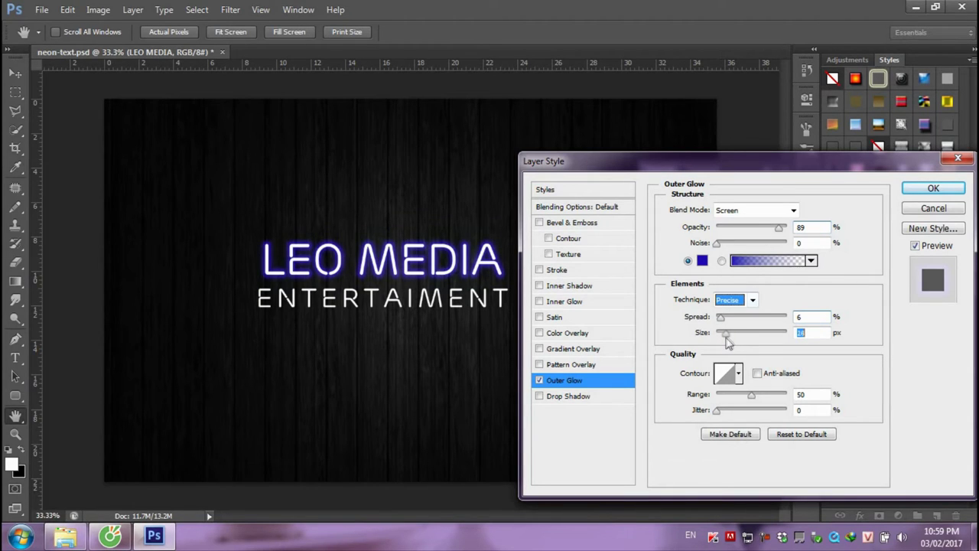
left_click(733, 299)
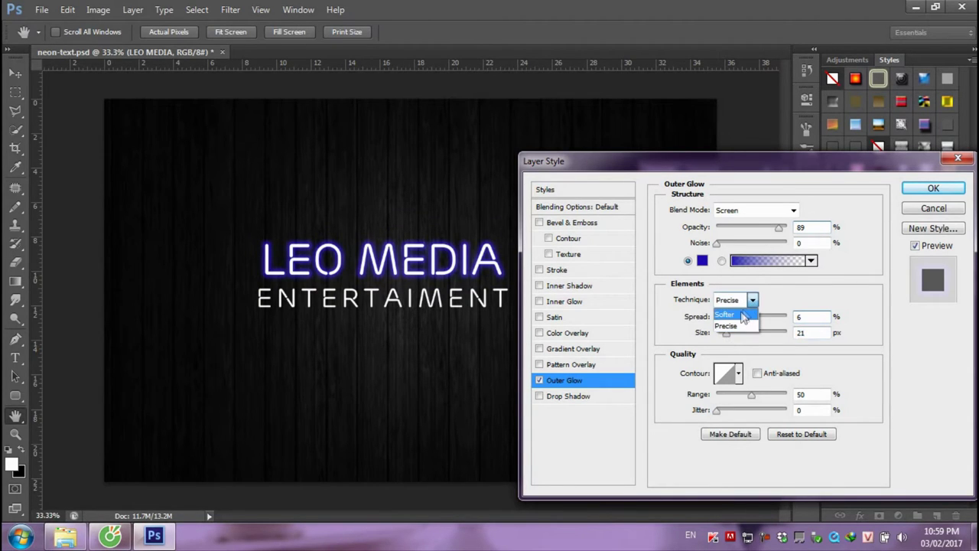
left_click(740, 315)
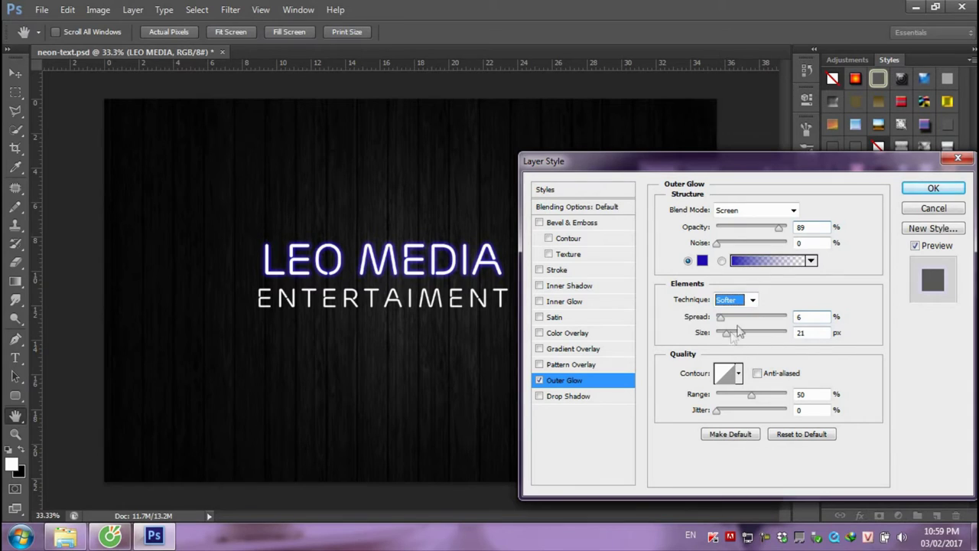
- Set the glow size to 49 px, spread to 12% and range to 53%
left_click_drag(727, 332, 739, 338)
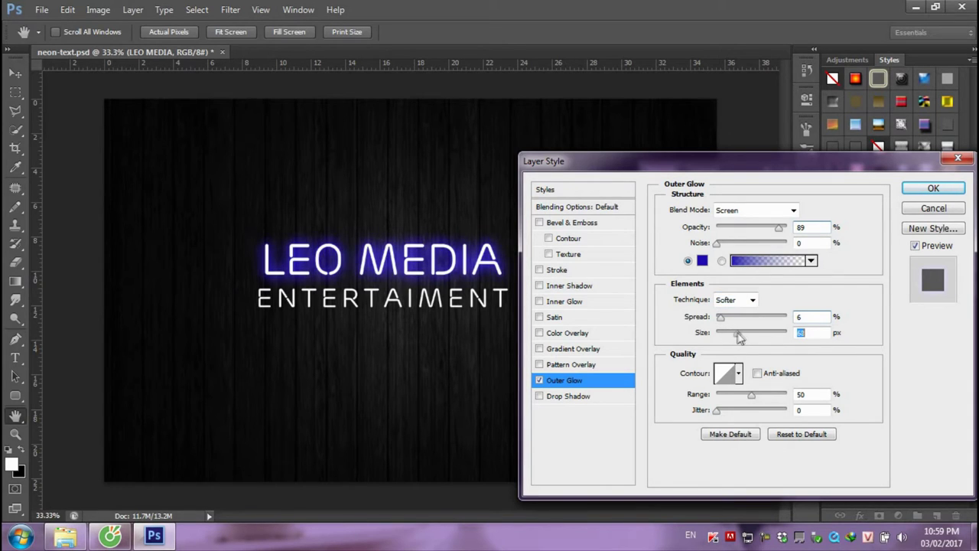
left_click_drag(722, 322, 725, 319)
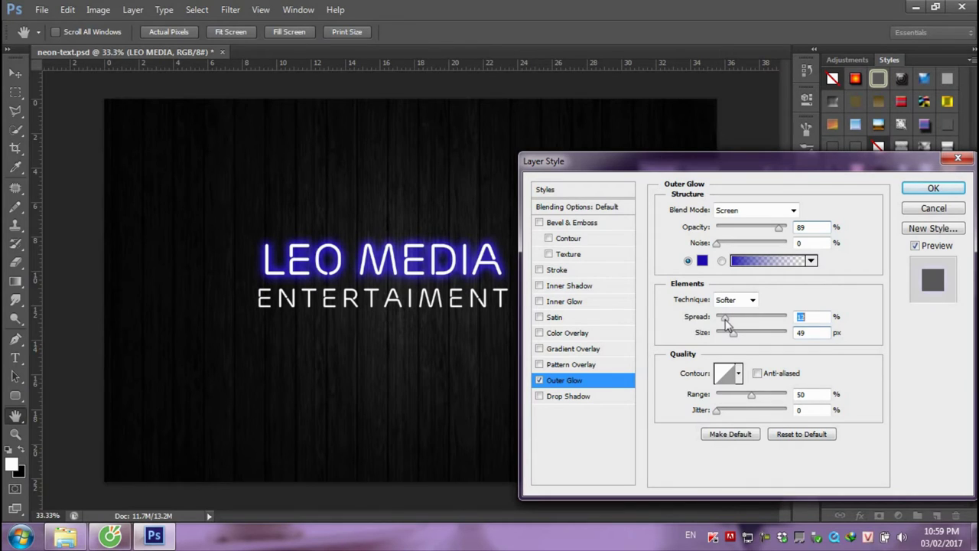
mouse_move(751, 395)
left_mouse_down()
mouse_move(711, 398)
mouse_move(757, 400)
mouse_move(718, 412)
left_mouse_up()
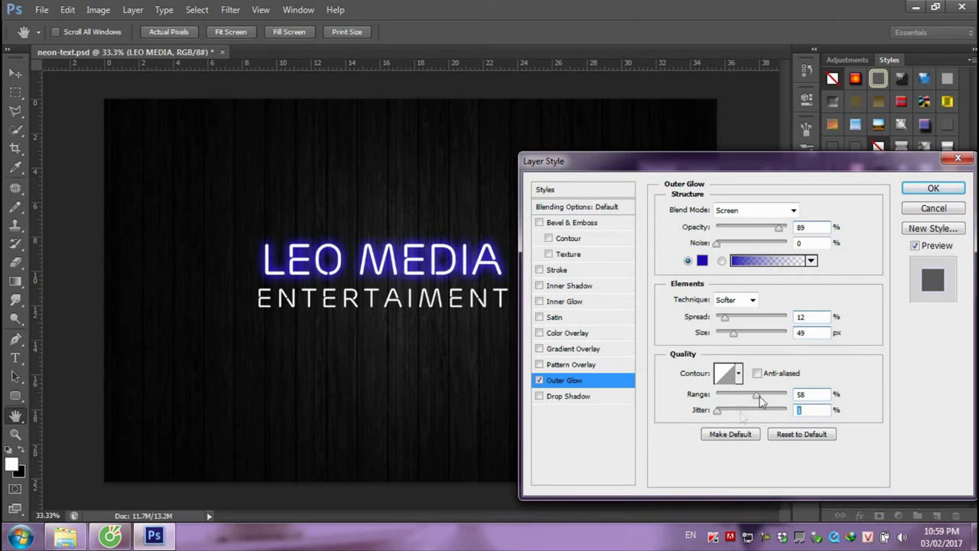
mouse_move(762, 399)
left_mouse_down()
mouse_move(775, 403)
mouse_move(702, 403)
mouse_move(755, 396)
left_mouse_up()
- Apply LEO MEDIA's glow and enable Outer Glow in ENTERTAIMENT's Layer Style
left_click(933, 189)
left_click(409, 308)
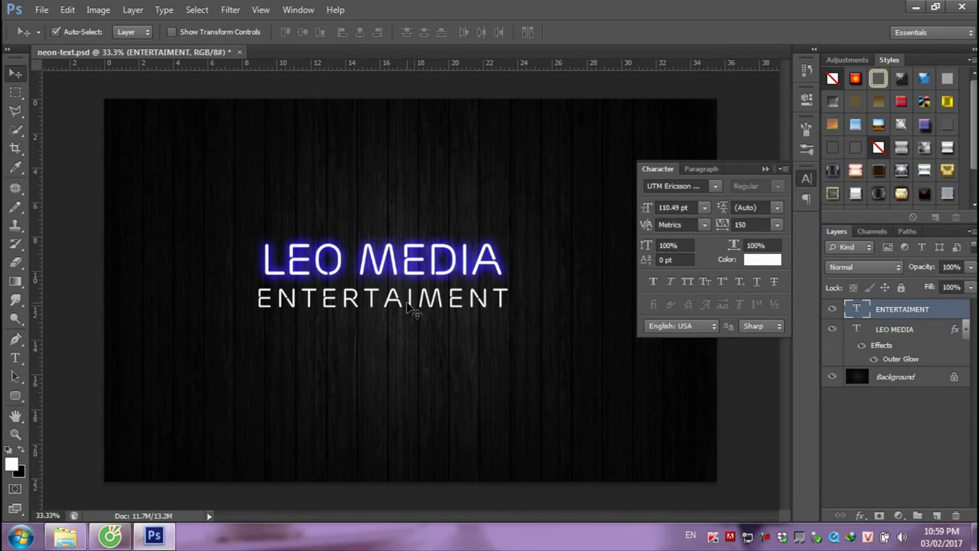
right_click(896, 316)
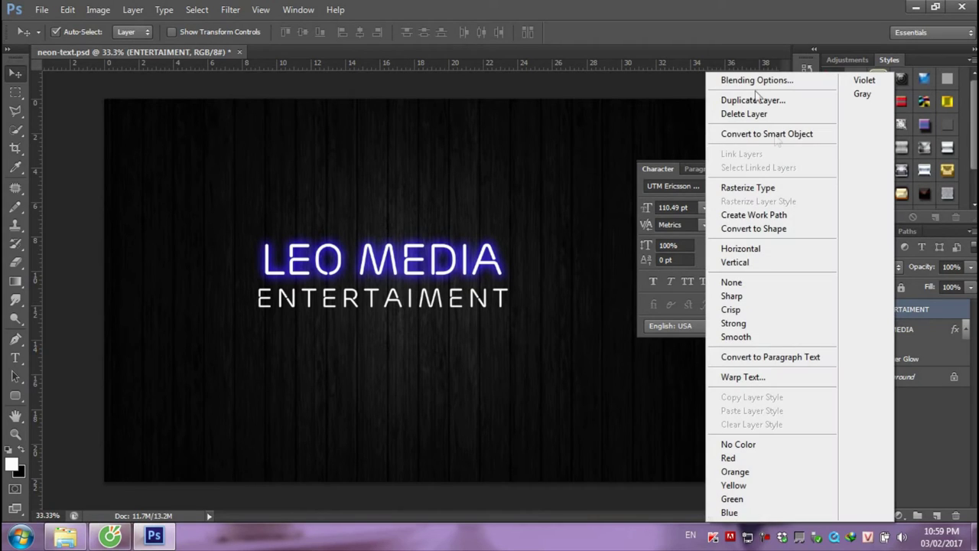
left_click(752, 84)
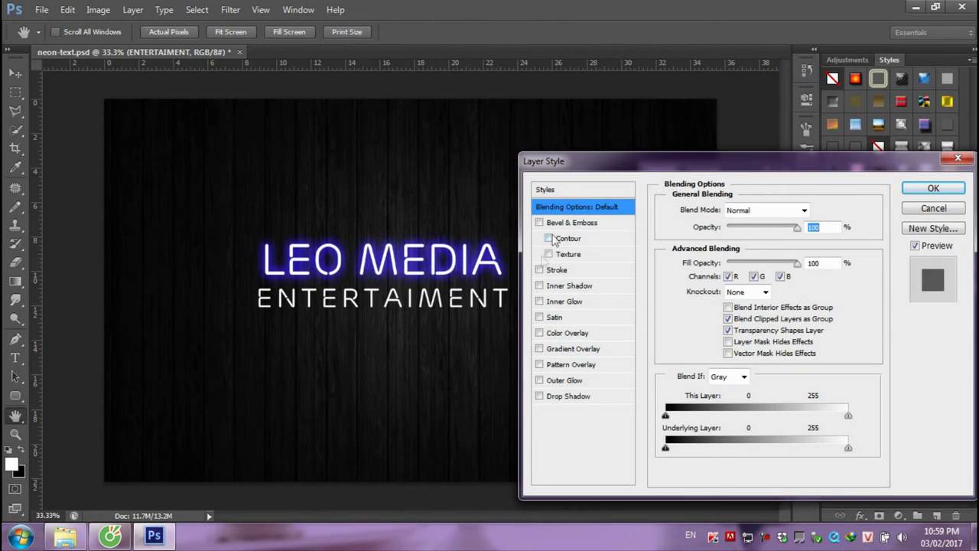
left_click(565, 380)
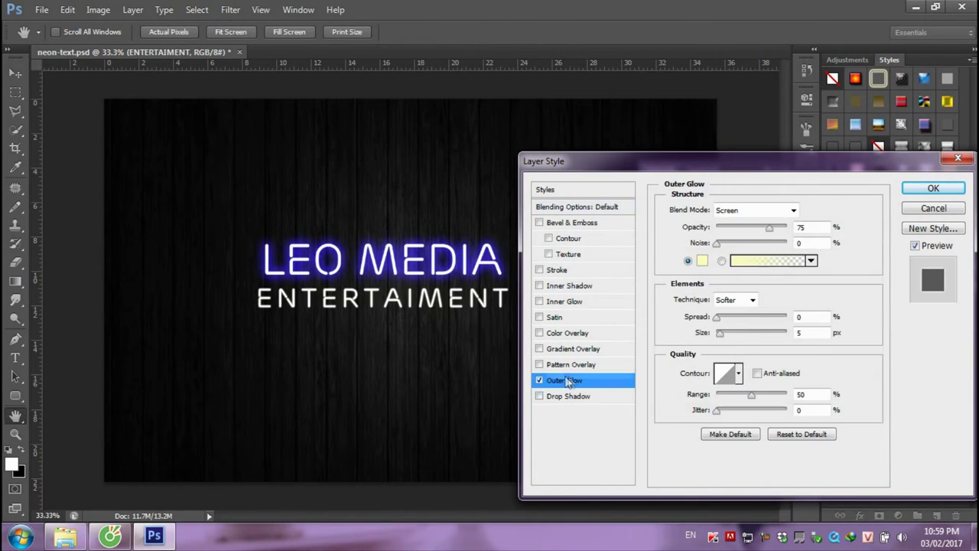
- Give ENTERTAIMENT's glow a pink colour, 46 px size and about 94% opacity
left_click(700, 265)
mouse_move(742, 379)
left_mouse_down()
mouse_move(743, 394)
mouse_move(747, 258)
left_mouse_up()
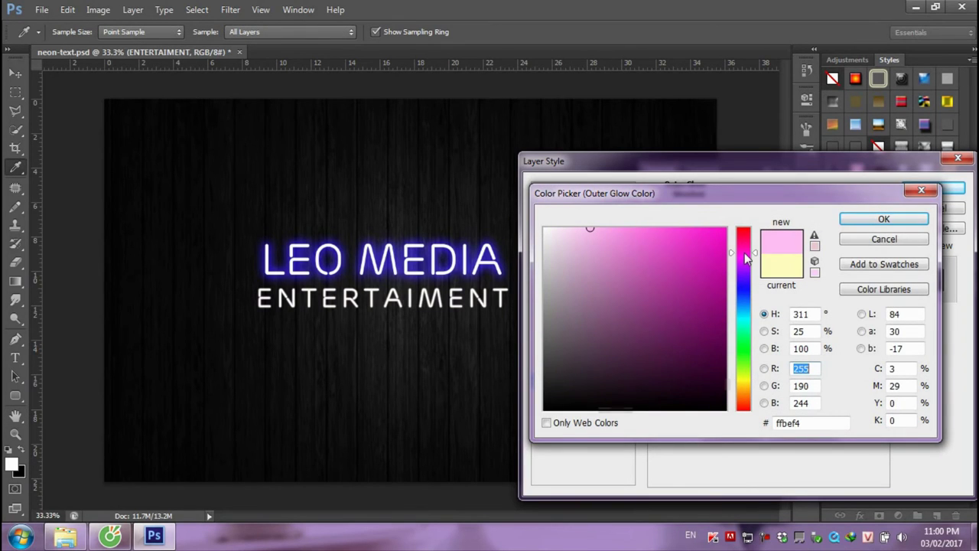
left_click(891, 220)
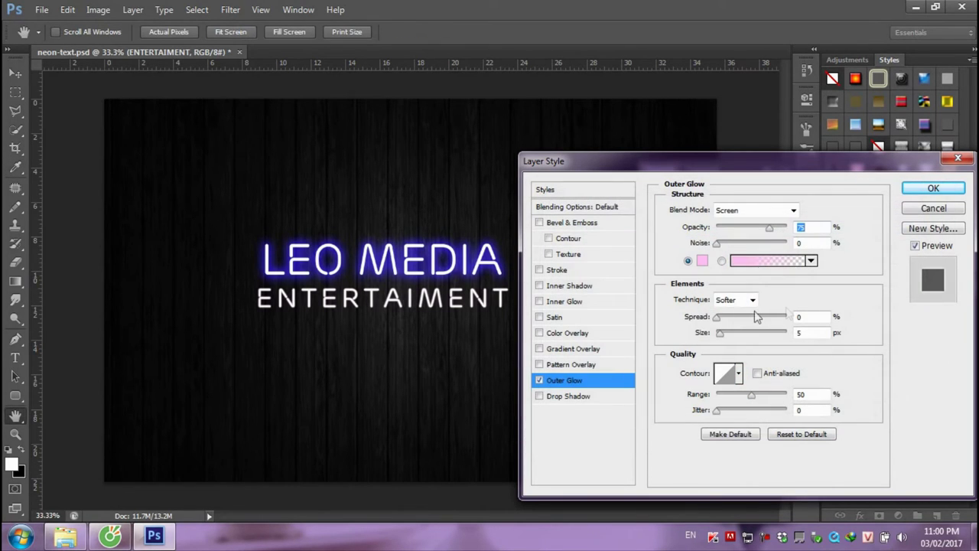
mouse_move(721, 335)
left_mouse_down()
mouse_move(732, 333)
mouse_move(717, 321)
left_mouse_up()
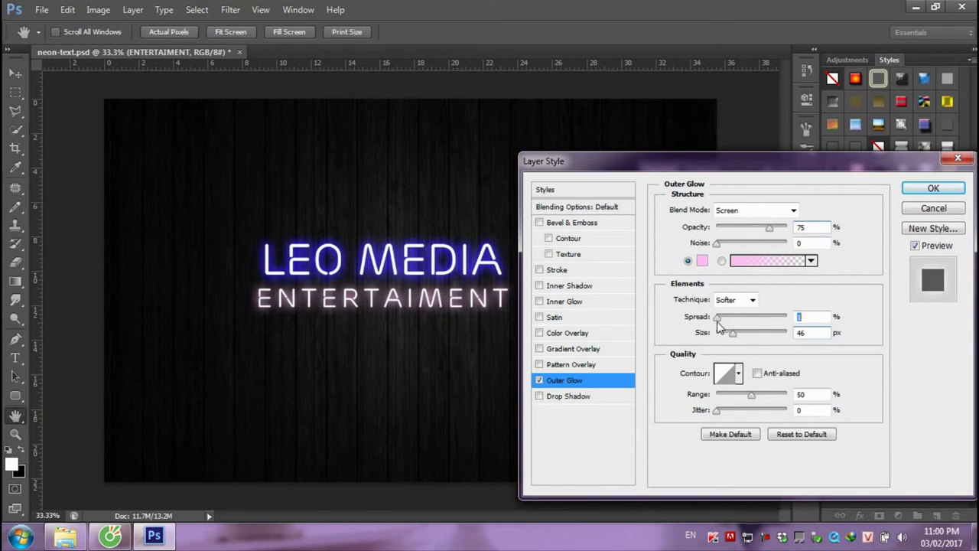
mouse_move(769, 229)
left_mouse_down()
mouse_move(782, 229)
mouse_move(716, 255)
mouse_move(714, 245)
mouse_move(712, 277)
mouse_move(716, 264)
left_mouse_up()
- Try several glow hues, settle on hot pink e80364, and apply the Layer Style
left_click(702, 261)
left_click_drag(742, 322, 742, 359)
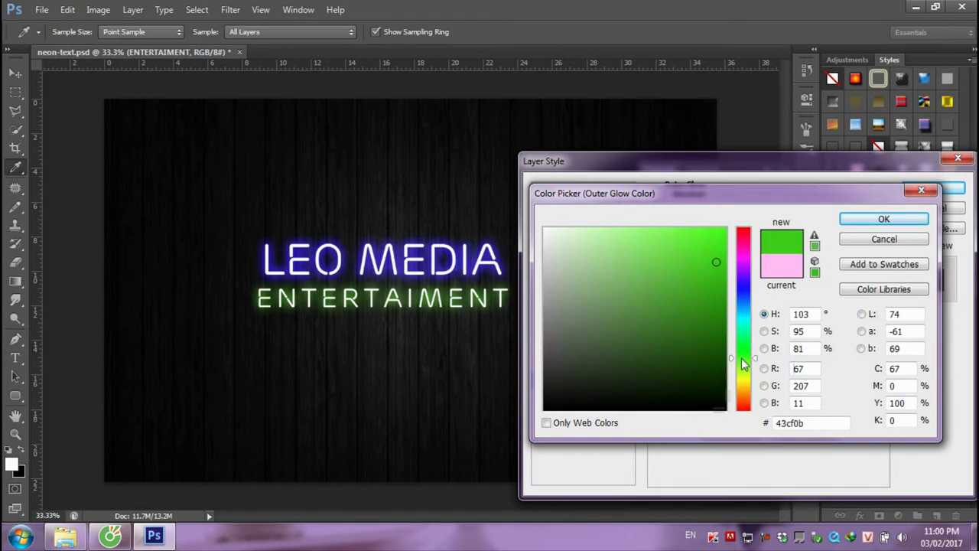
left_click_drag(706, 300, 710, 287)
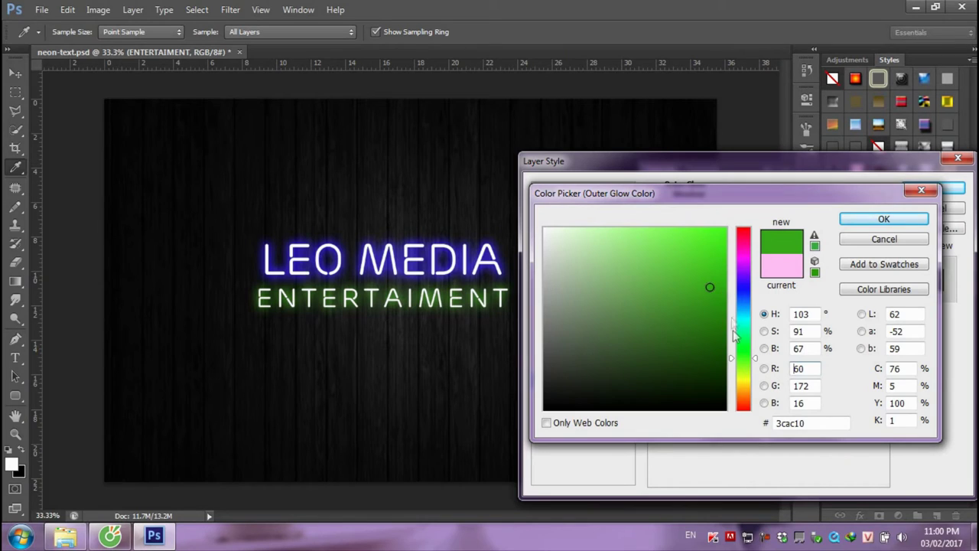
left_click(743, 257)
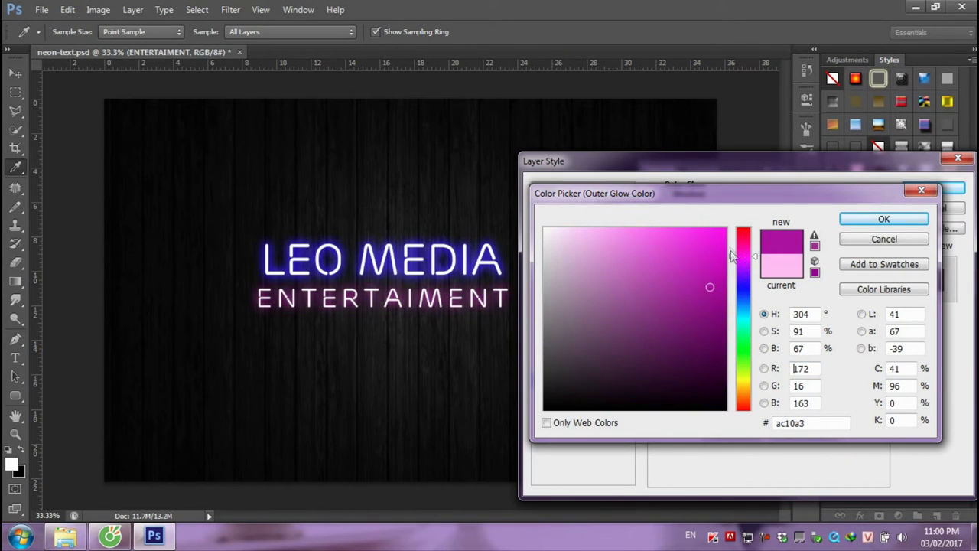
left_click_drag(724, 256, 717, 264)
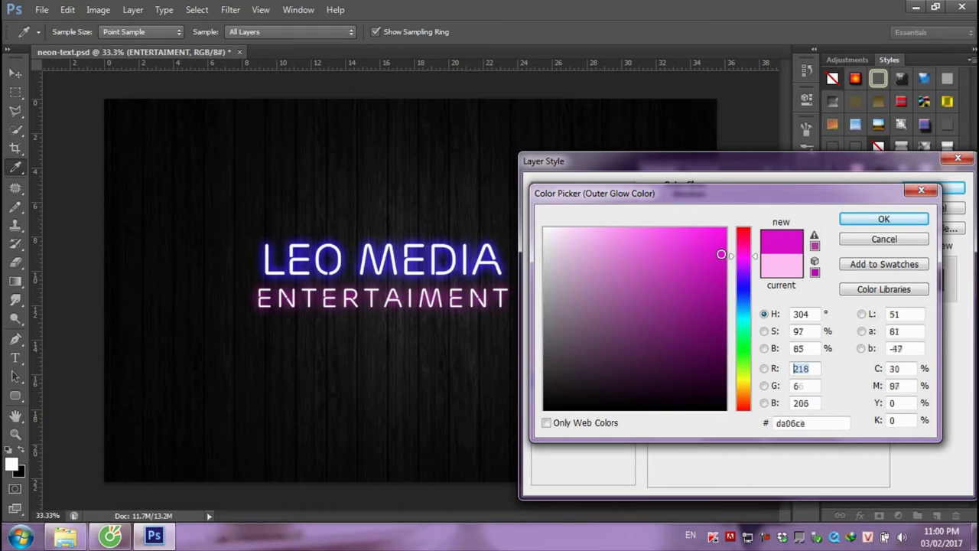
left_click(741, 295)
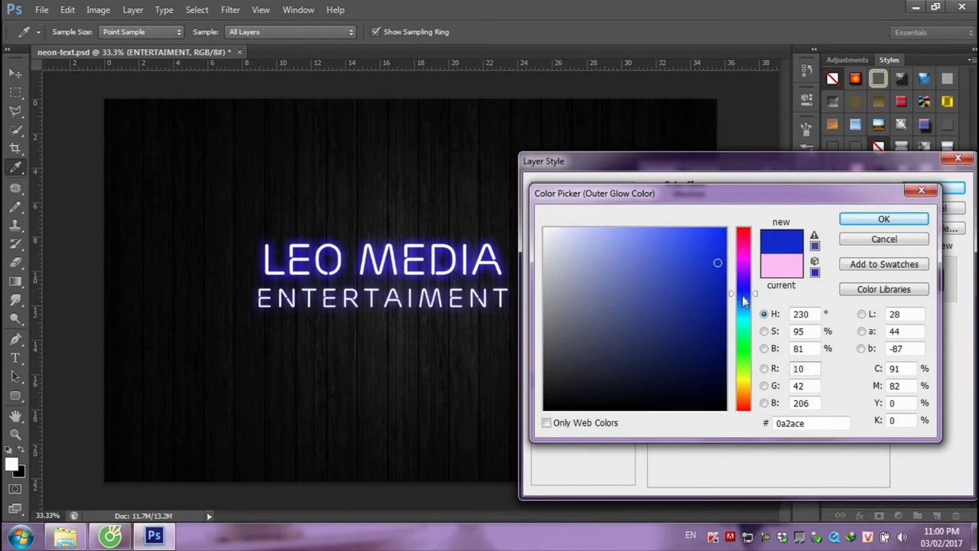
mouse_move(718, 264)
left_mouse_down()
mouse_move(723, 243)
mouse_move(743, 247)
left_mouse_up()
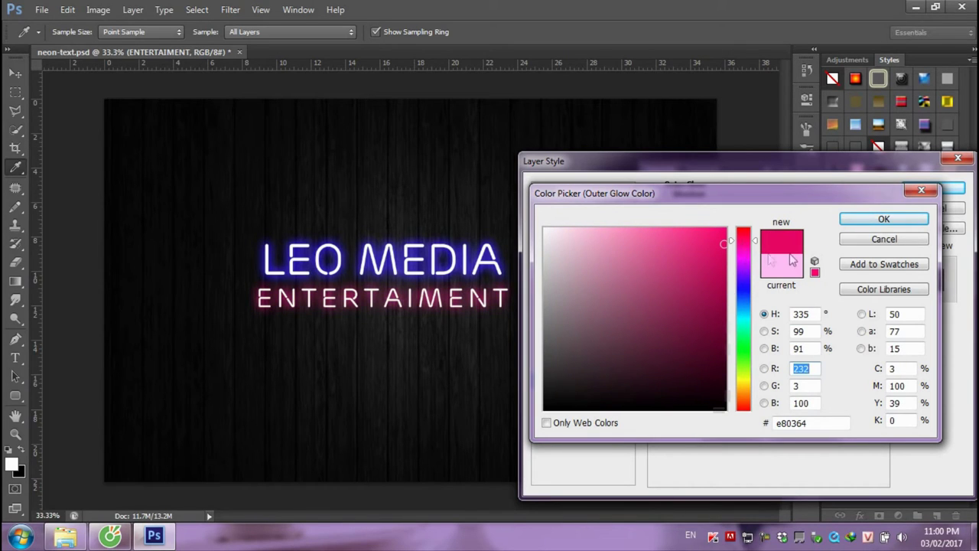
left_click(872, 222)
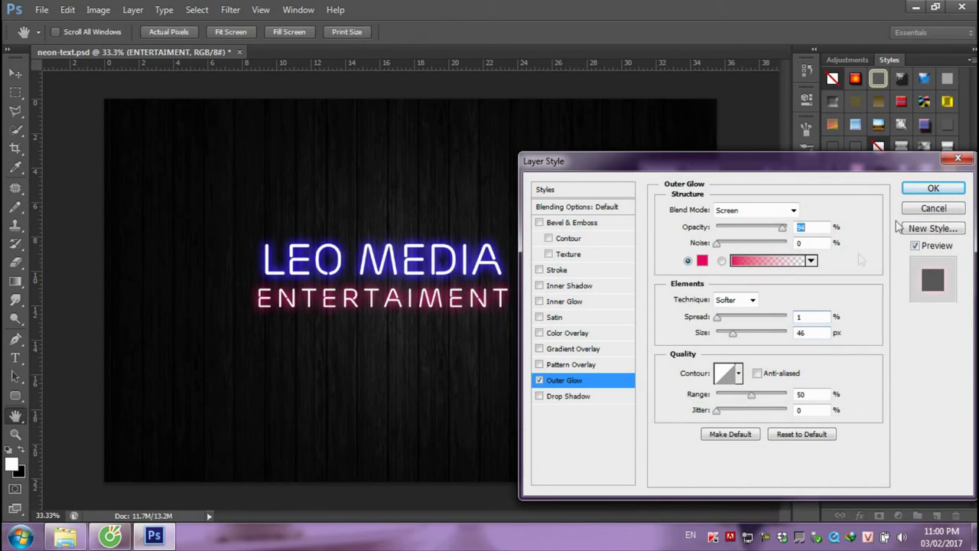
left_click(934, 189)
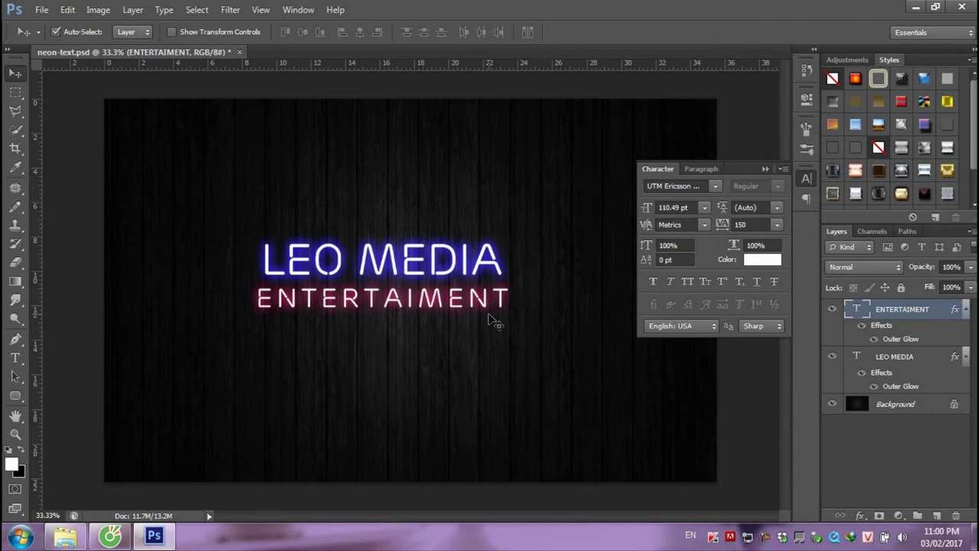
- Nudge ENTERTAIMENT right, then move LEO MEDIA and ENTERTAIMENT right together
left_click_drag(489, 301, 495, 302)
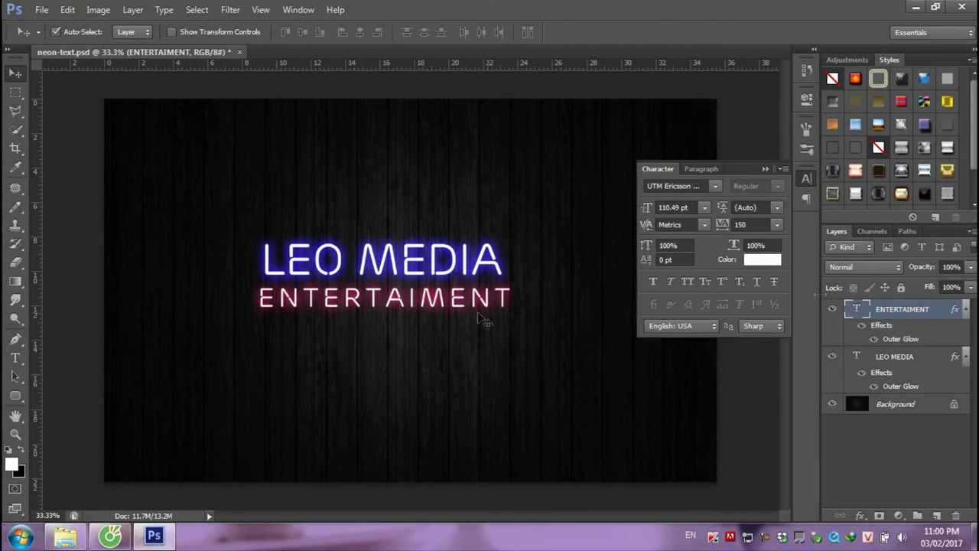
left_click(903, 360)
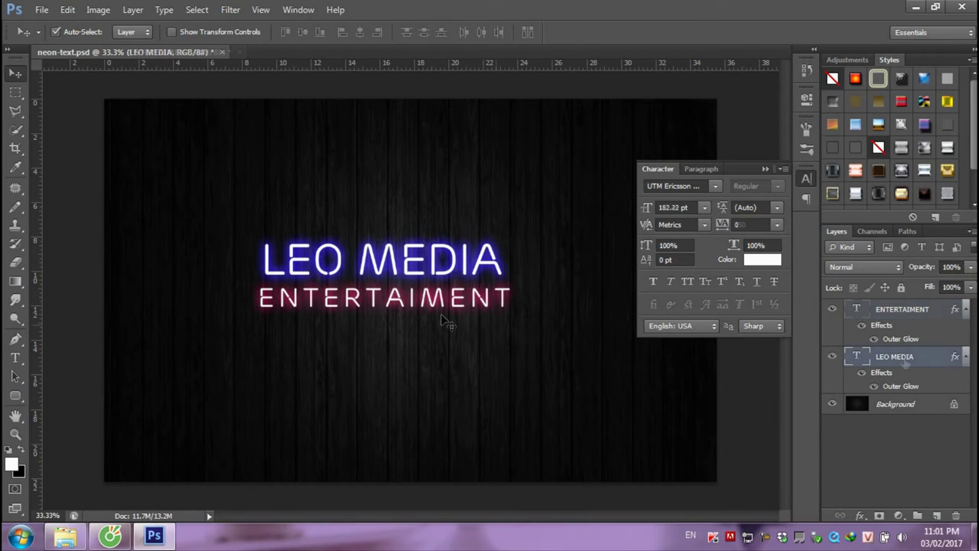
left_click(891, 311)
mouse_move(502, 269)
left_mouse_down()
mouse_move(516, 272)
mouse_move(502, 271)
left_mouse_up()
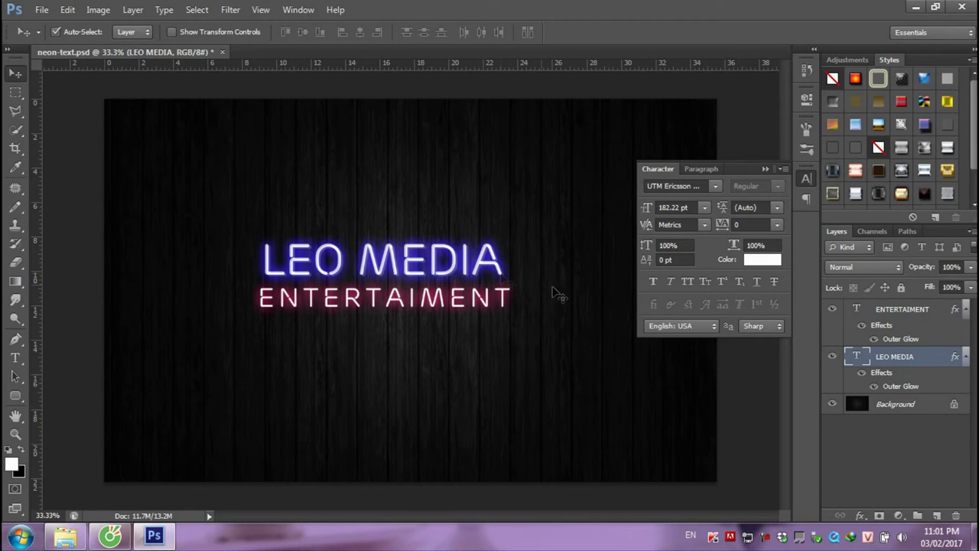
left_click(897, 310, "shift")
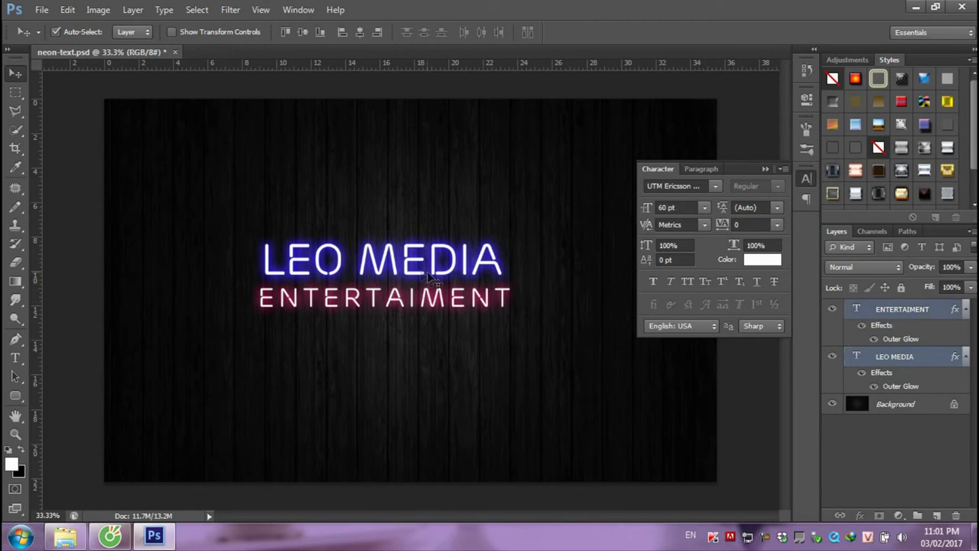
left_click_drag(430, 277, 473, 273)
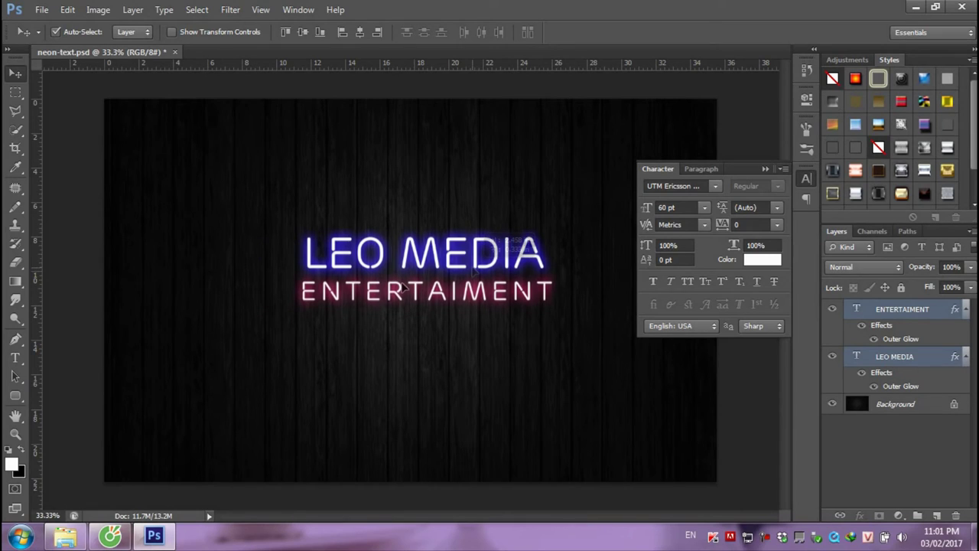
- Choose the Rounded Rectangle tool with no fill and a white stroke
left_click(143, 374)
left_click(15, 396)
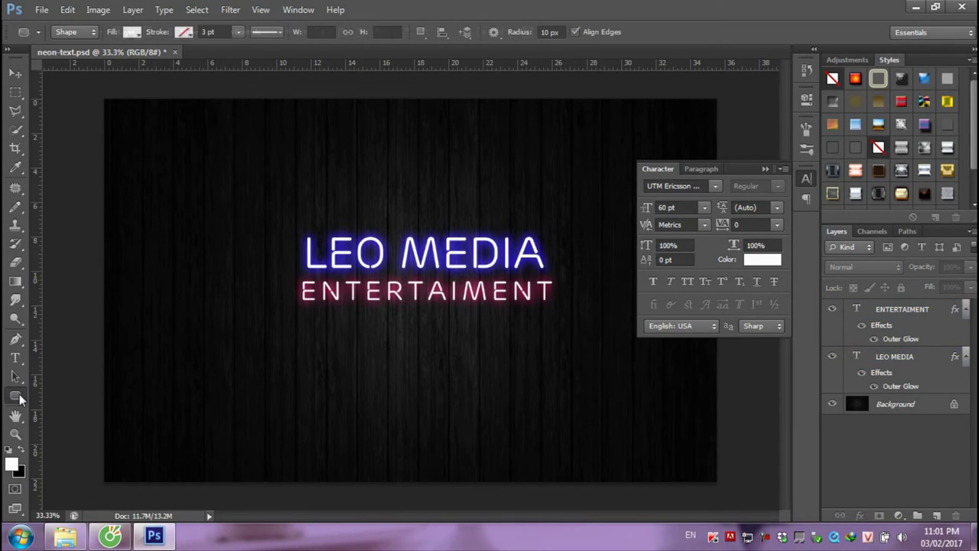
left_click(130, 33)
left_click(74, 60)
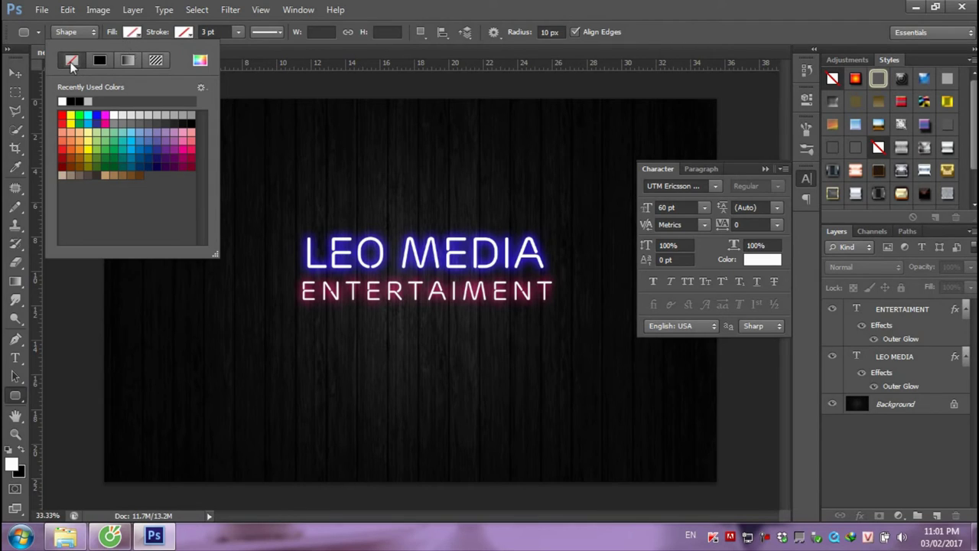
left_click(183, 32)
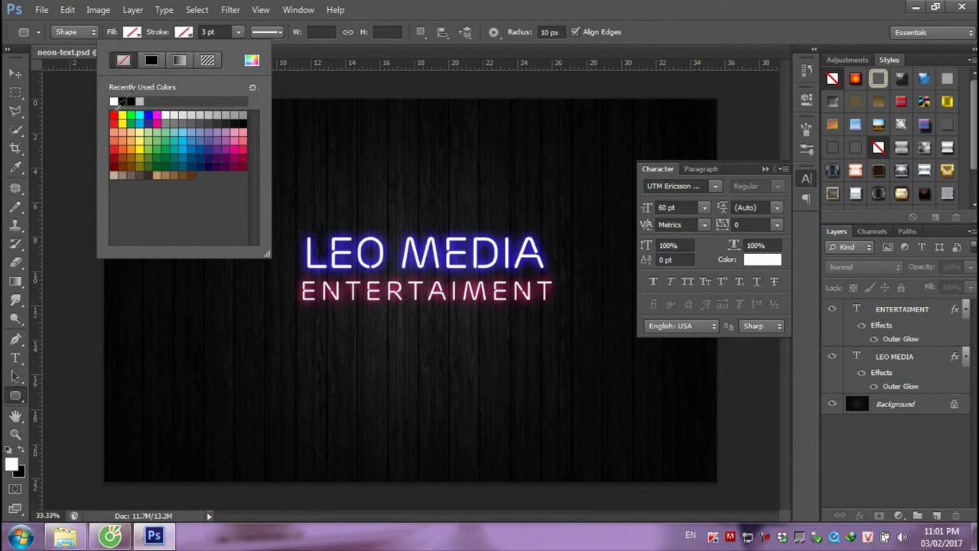
left_click(115, 100)
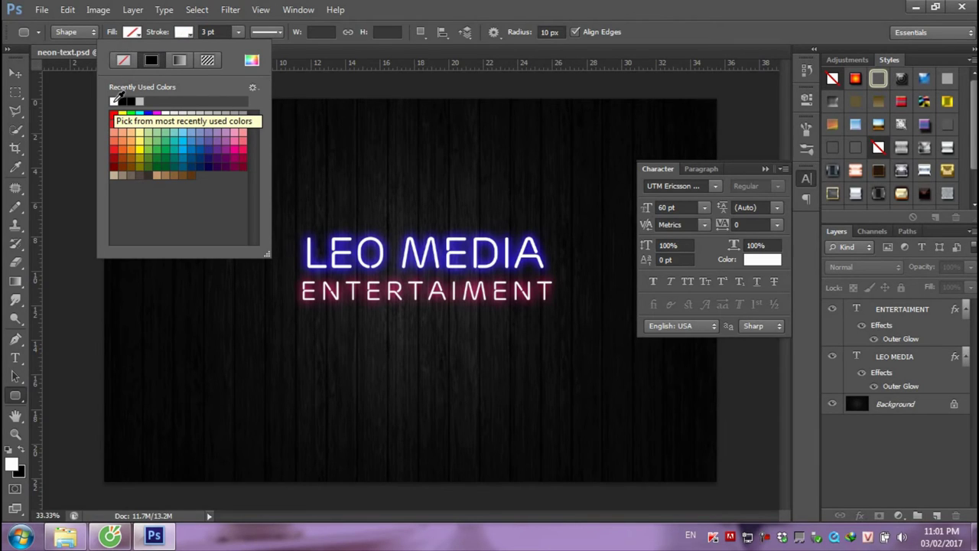
key("Escape")
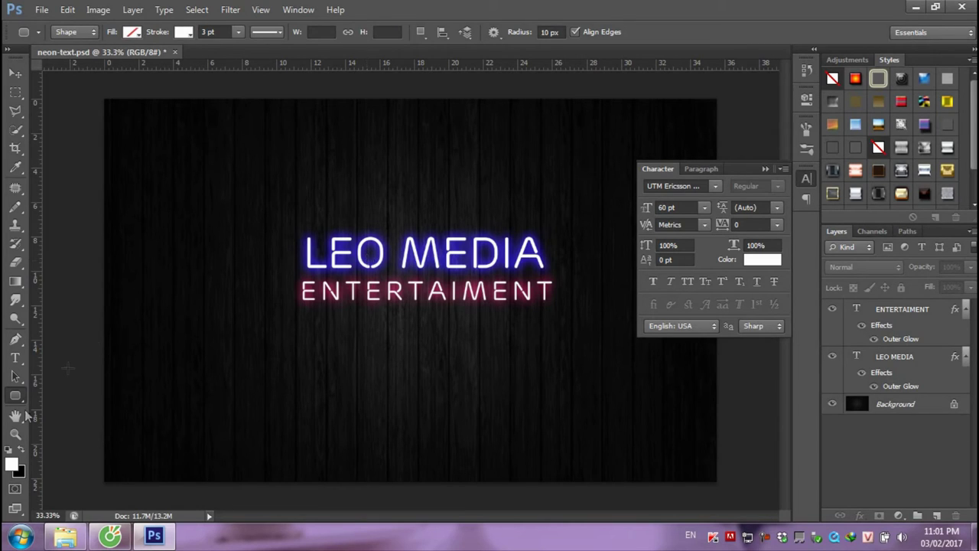
- Set a 10 pt stroke width and 20 px corner radius, undoing a trial shape
double_click(203, 31)
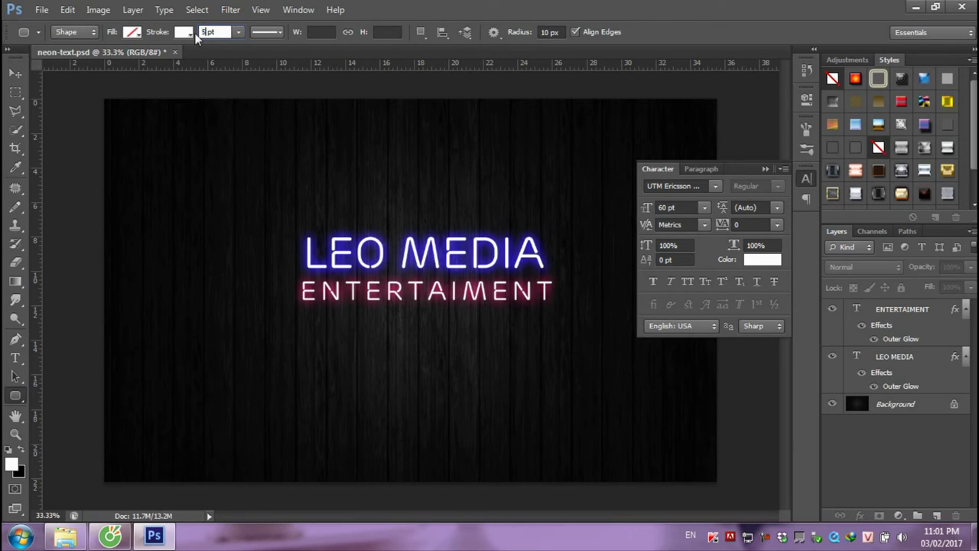
key("Return")
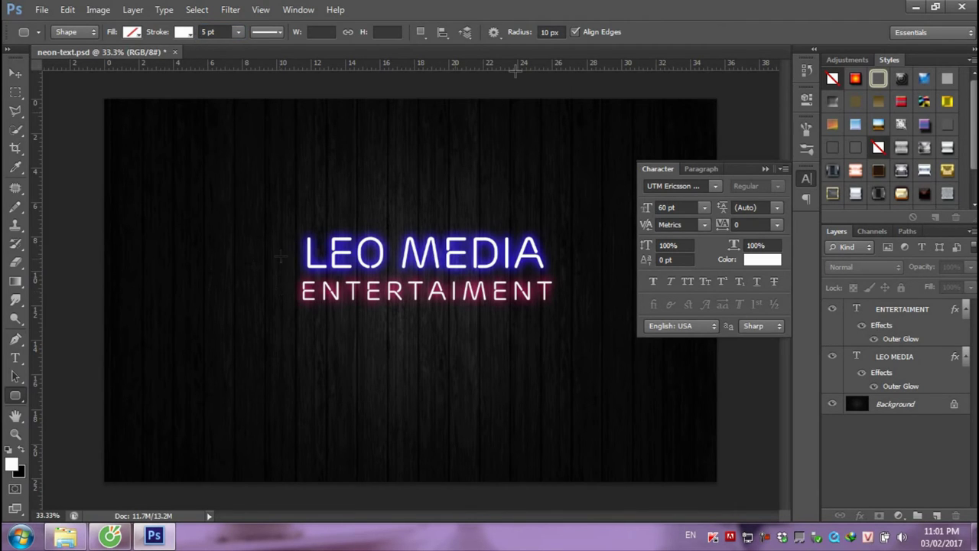
double_click(543, 32)
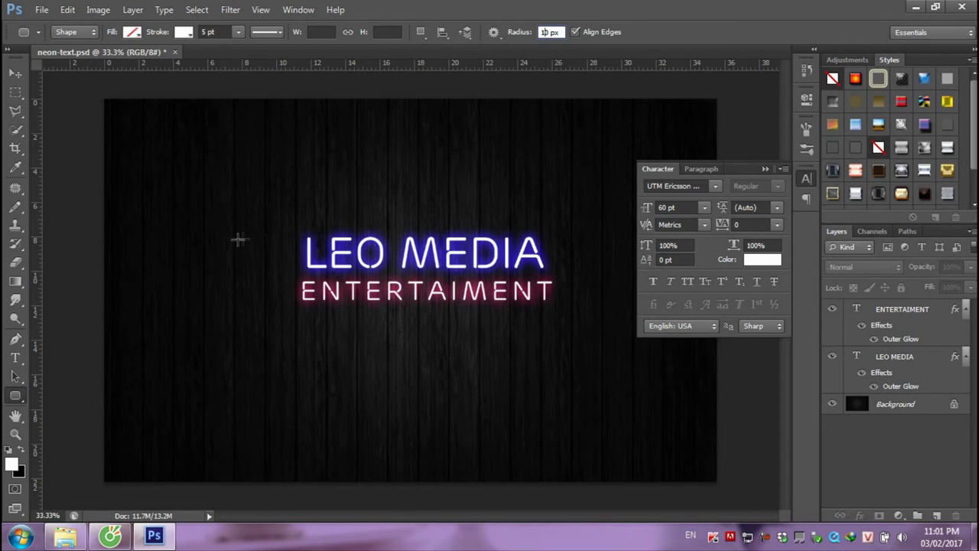
mouse_move(228, 239)
left_mouse_down()
mouse_move(367, 342)
mouse_move(590, 334)
left_mouse_up()
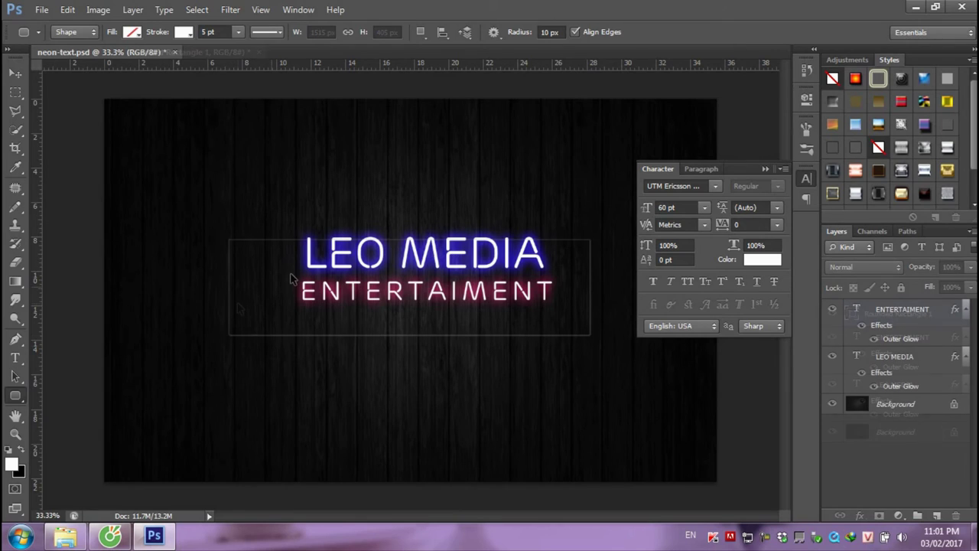
key("ctrl+z")
double_click(550, 33)
type("20")
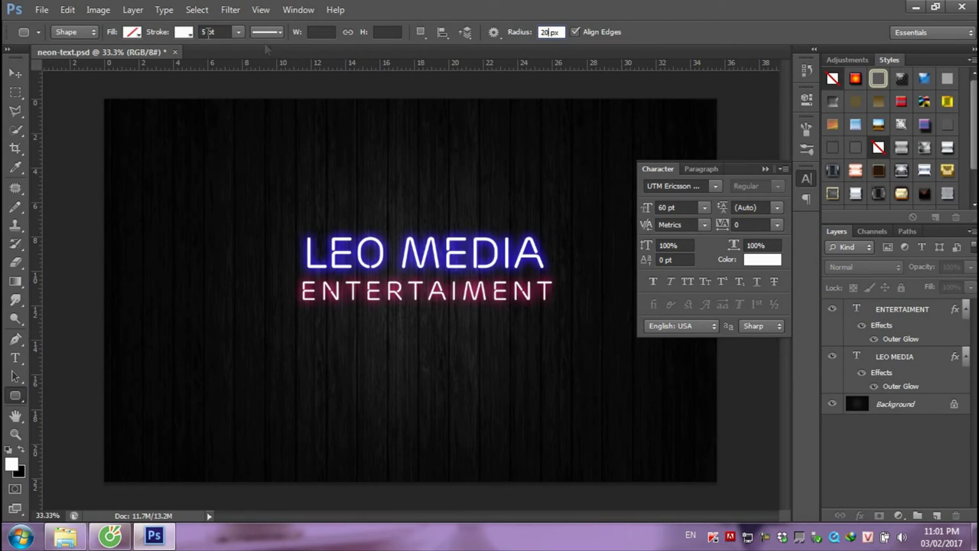
double_click(204, 32)
type("10")
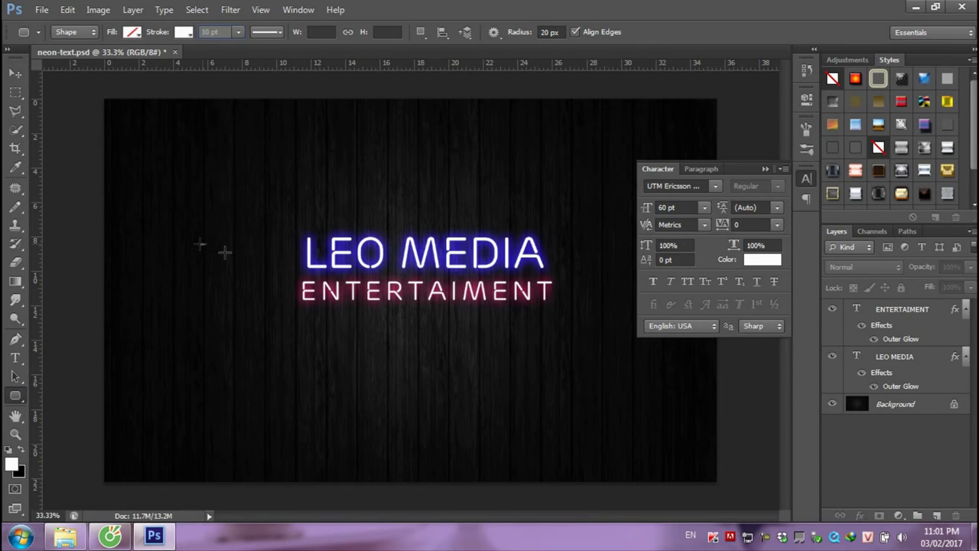
- Draw the rounded-rectangle frame around the neon title
mouse_move(201, 245)
left_mouse_down()
mouse_move(610, 367)
mouse_move(636, 361)
left_mouse_up()
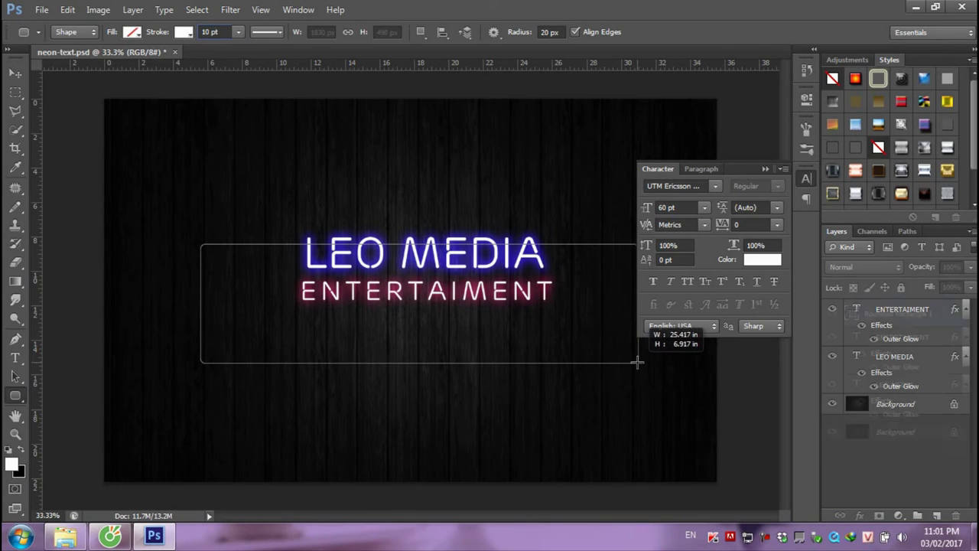
left_click(767, 169)
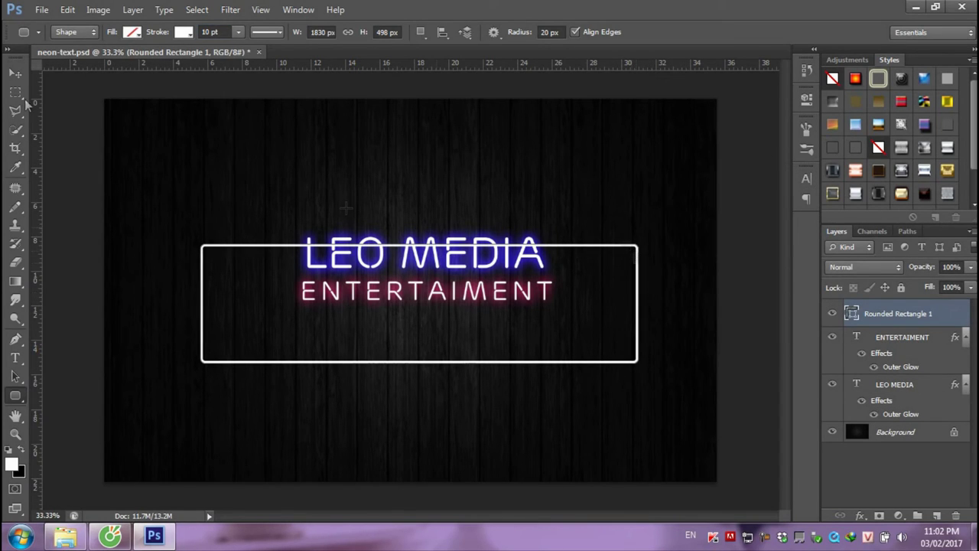
left_click(15, 73)
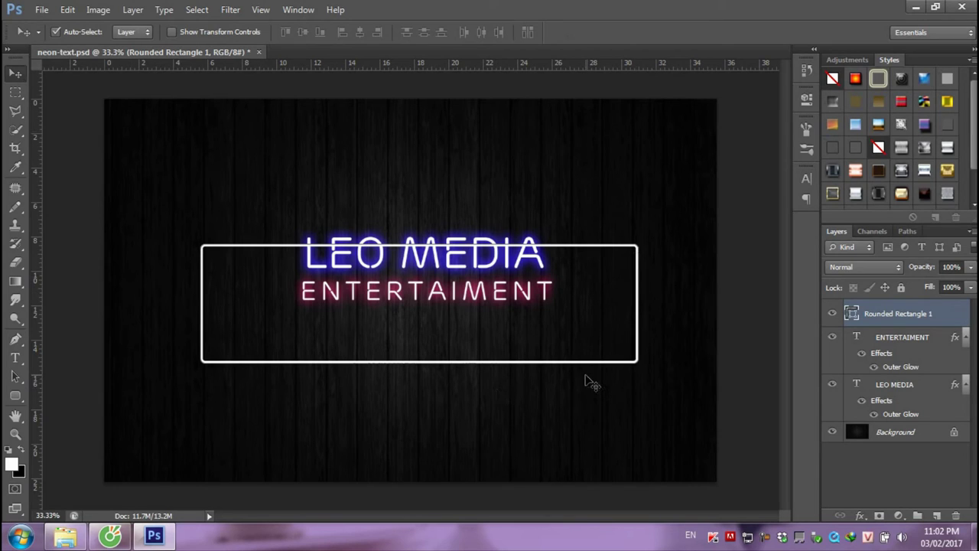
- Scale the frame to about 86% and shift it up-right so LEO MEDIA crosses its top edge
key("ctrl+t")
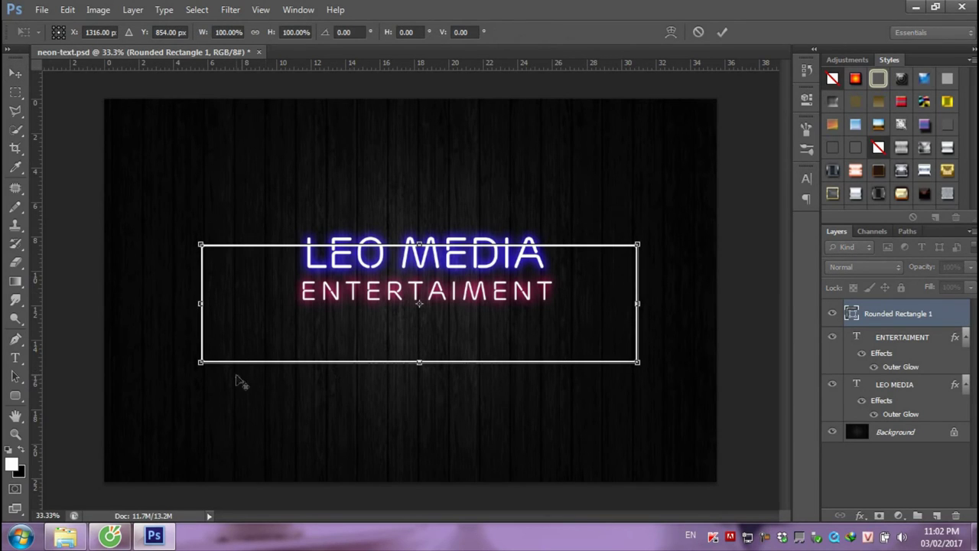
left_click_drag(202, 370, 231, 353)
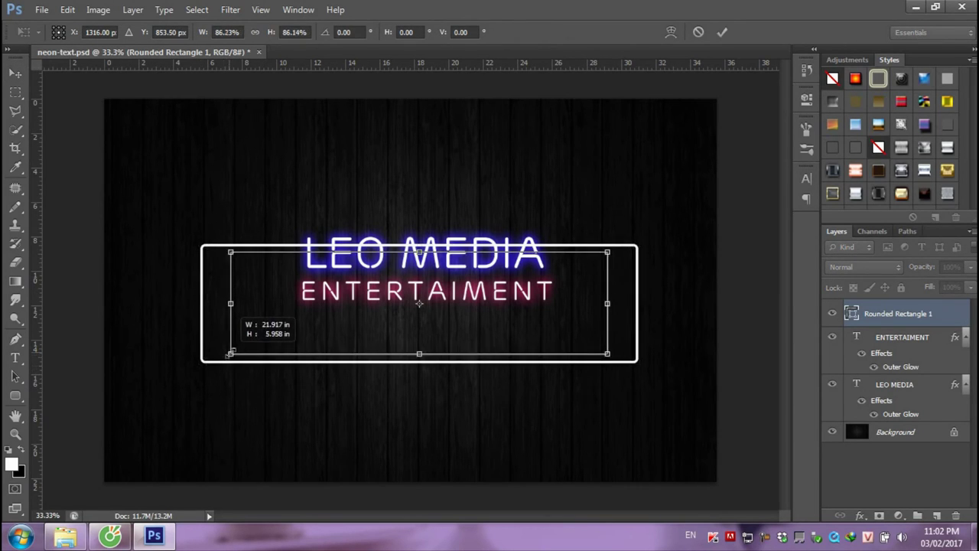
left_click_drag(528, 357, 534, 354)
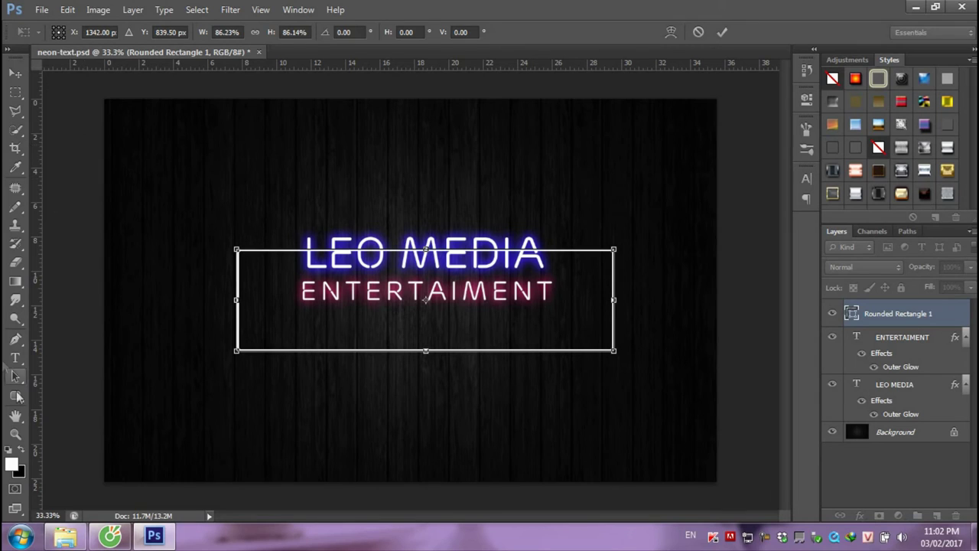
left_click(15, 395)
left_click(452, 211)
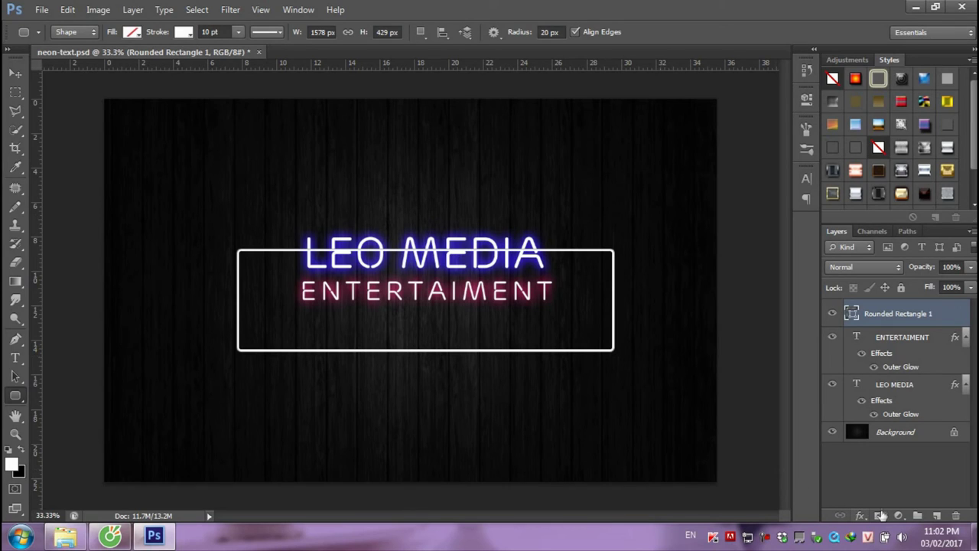
- Add a layer mask to the Rounded Rectangle 1 frame layer
left_click(15, 92)
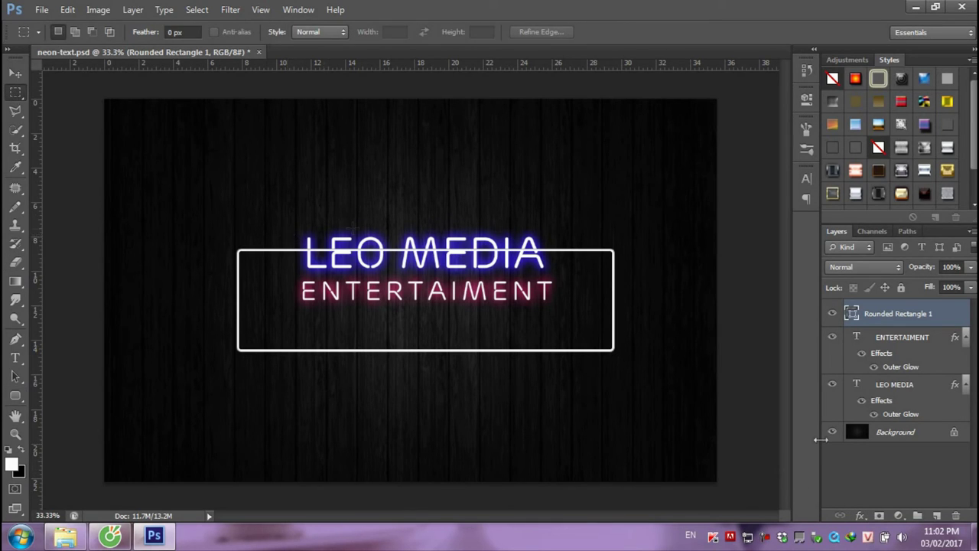
left_click_drag(890, 318, 876, 519)
left_click(877, 519)
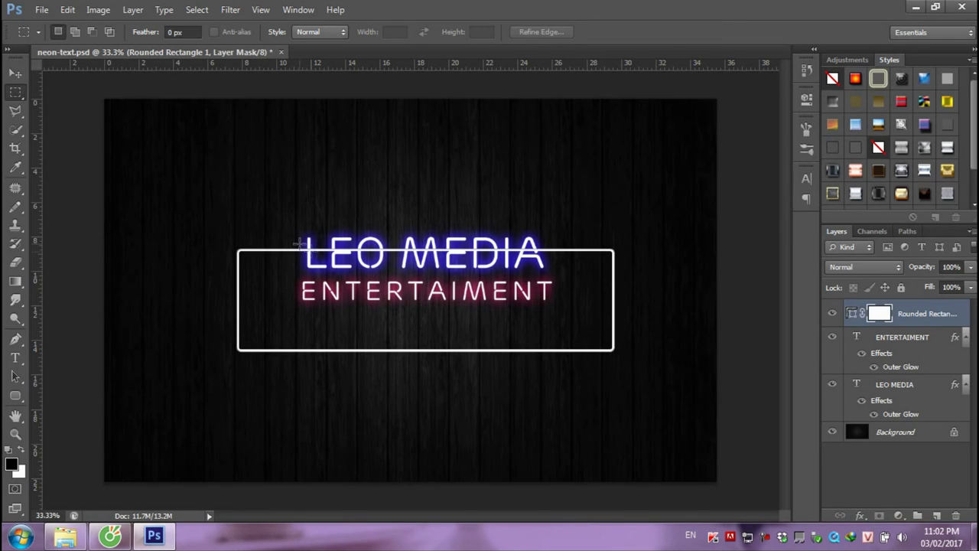
- Fill a selection around LEO MEDIA with black in the mask, then deselect
left_click_drag(288, 237, 375, 271)
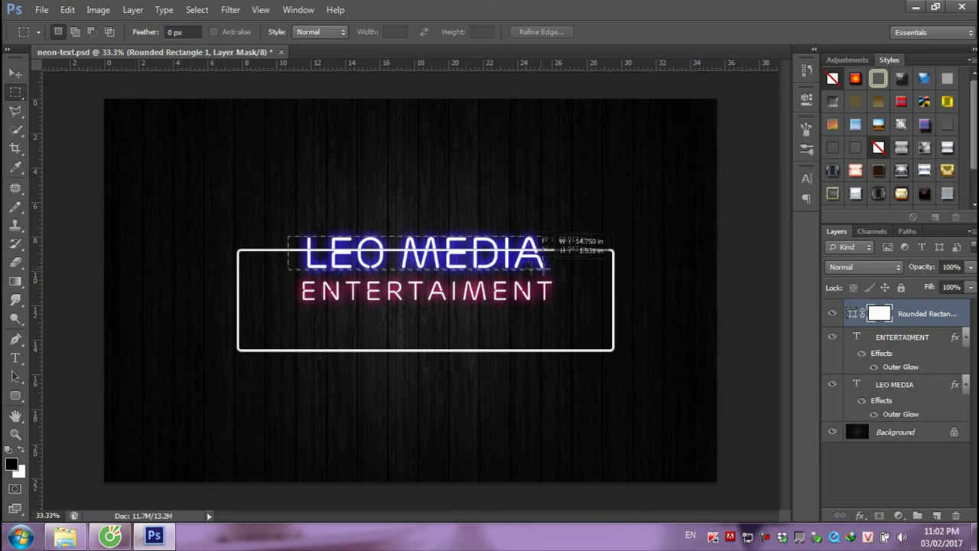
left_click_drag(503, 265, 557, 271)
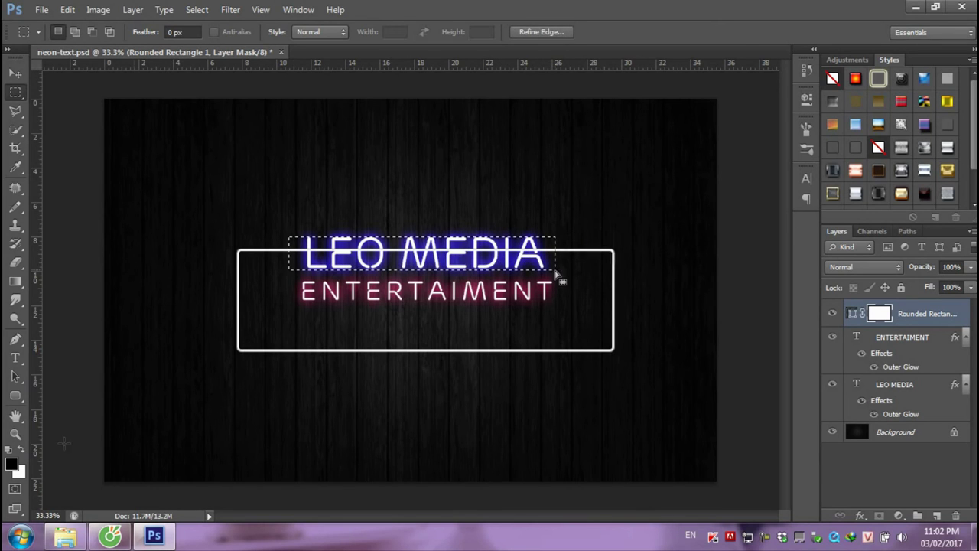
left_click(12, 463)
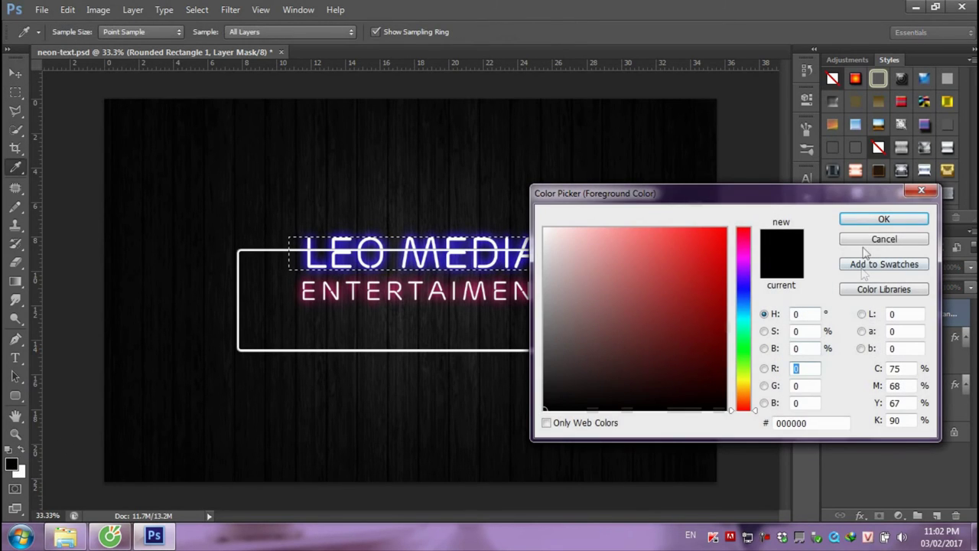
left_click(865, 240)
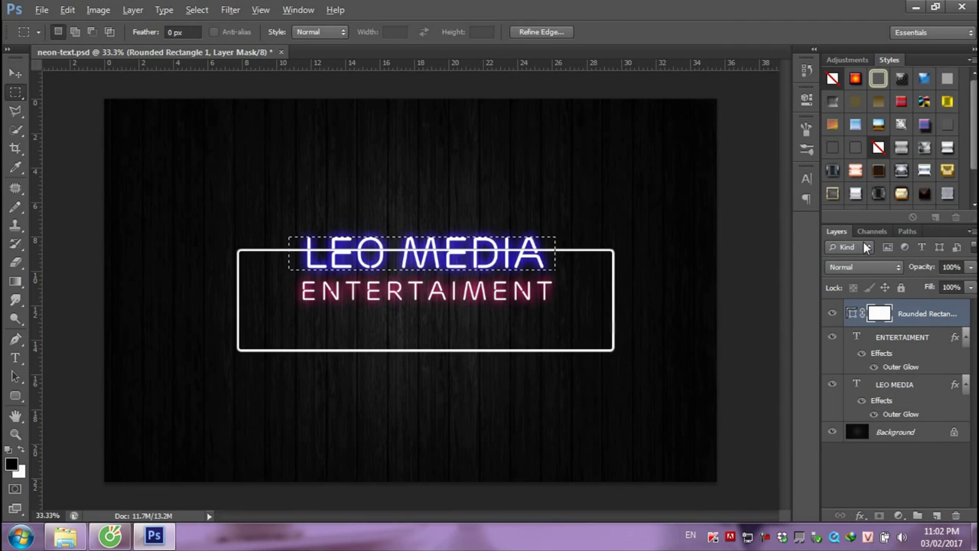
key("alt+BackSpace")
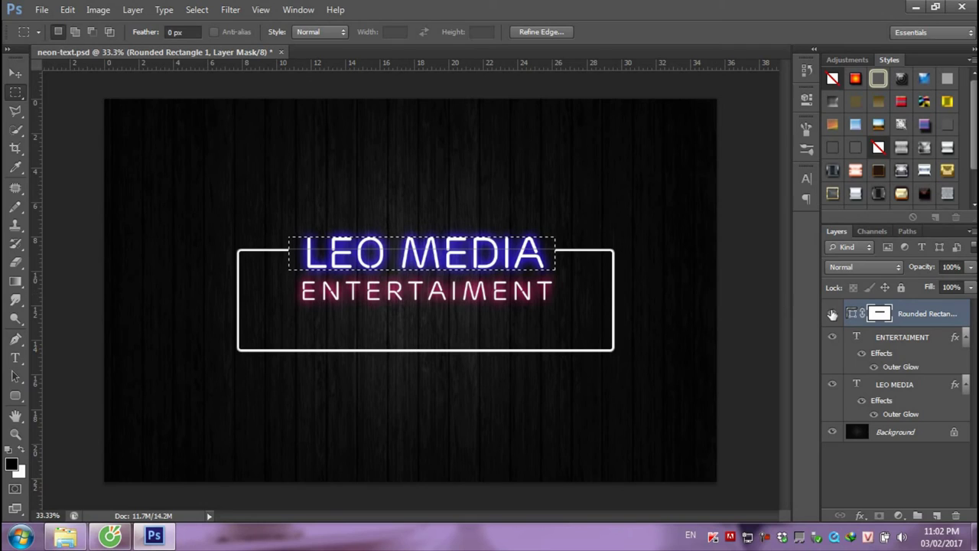
key("ctrl+d")
- Copy the layer style from the LEO MEDIA layer
left_click(15, 74)
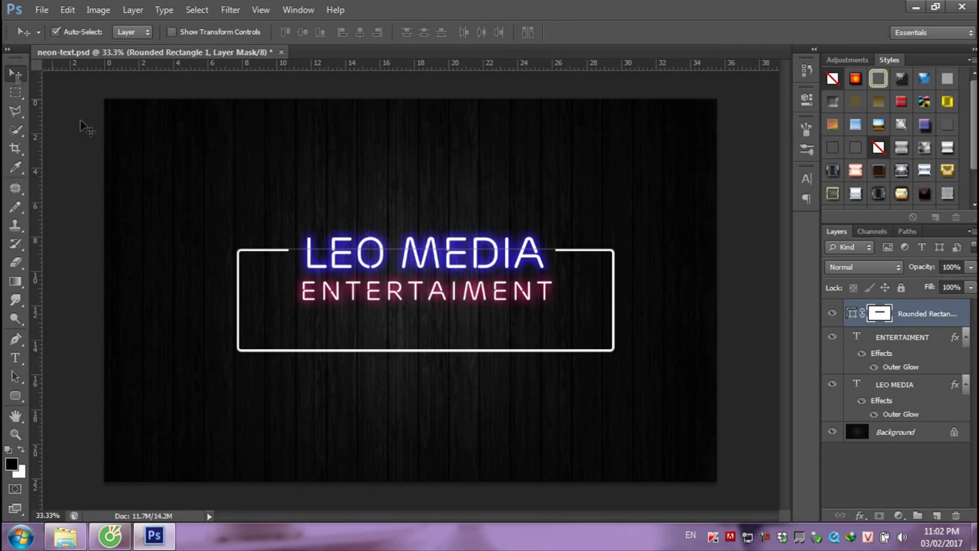
left_click(155, 164)
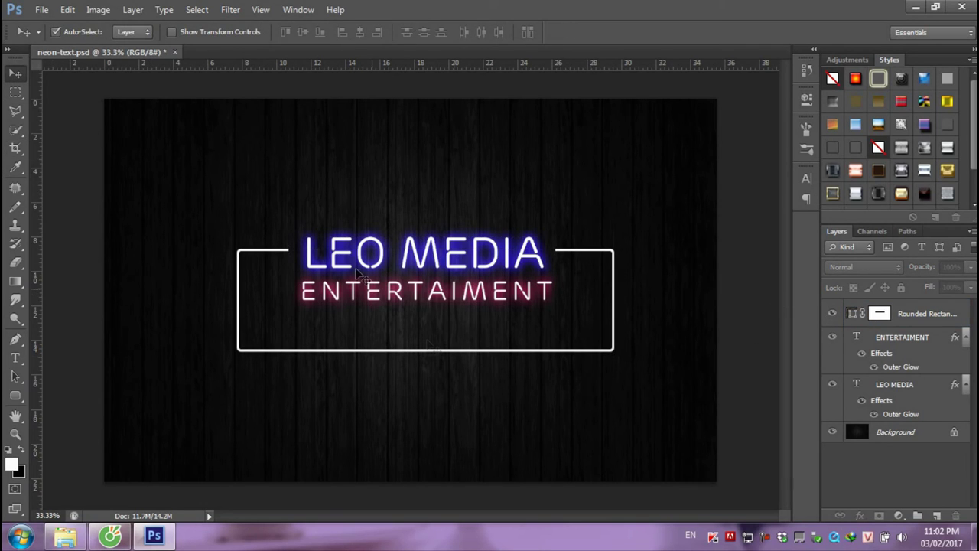
mouse_move(564, 260)
left_mouse_down()
mouse_move(551, 234)
mouse_move(548, 310)
left_mouse_up()
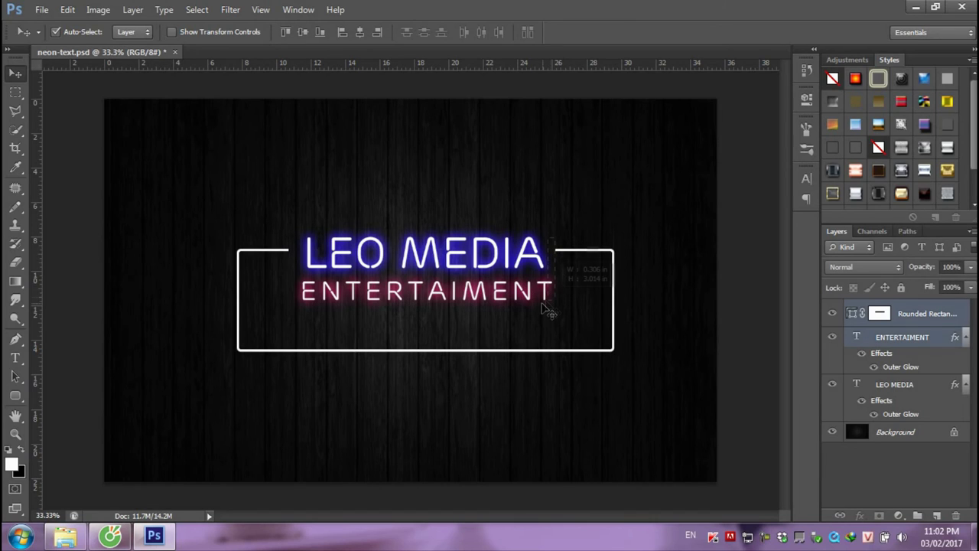
left_click(635, 383)
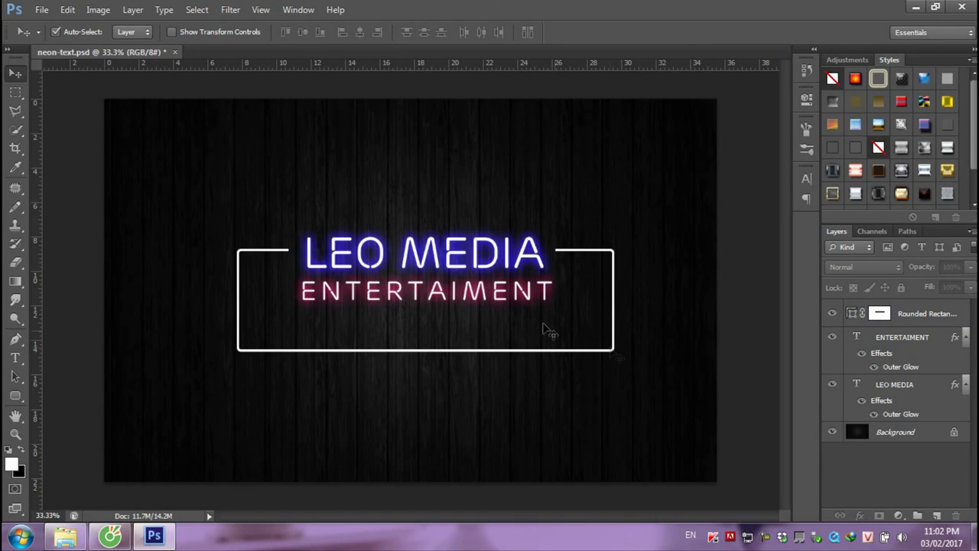
left_click(499, 260)
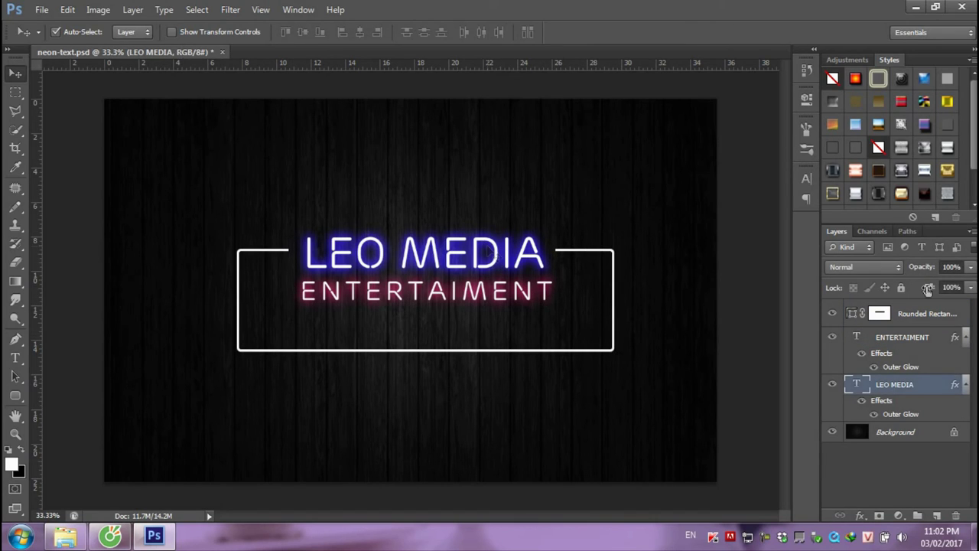
right_click(903, 402)
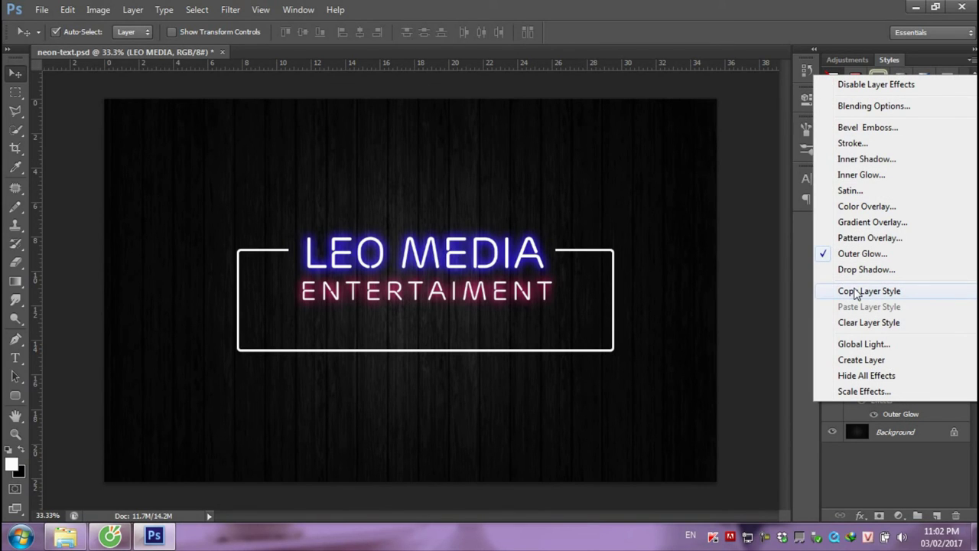
left_click(855, 292)
- Paste the blue glow layer style onto Rounded Rectangle 1
right_click(883, 402)
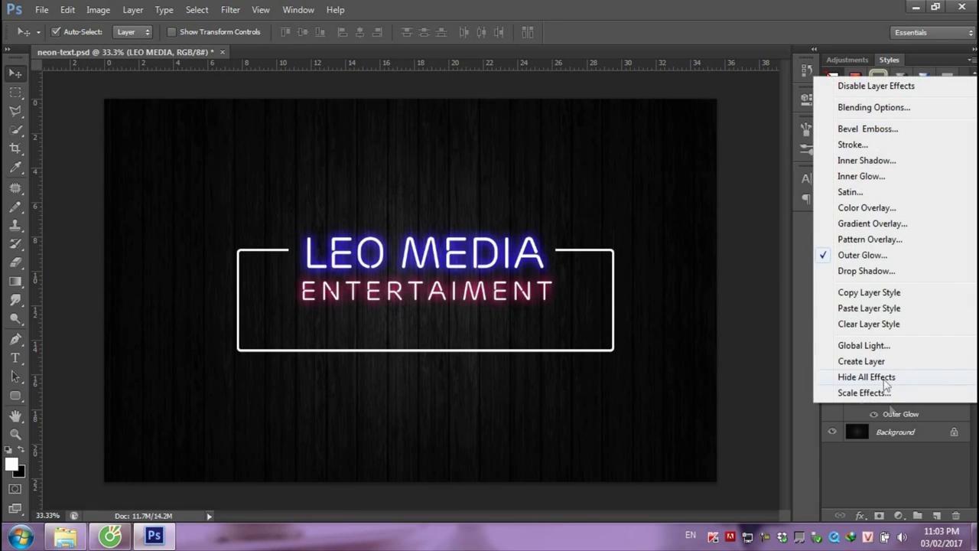
left_click(859, 294)
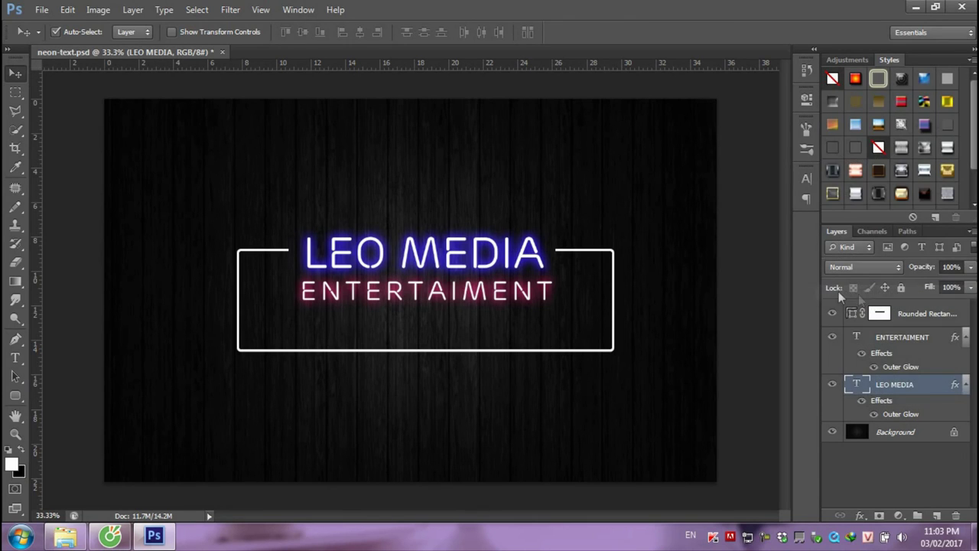
left_click(922, 315)
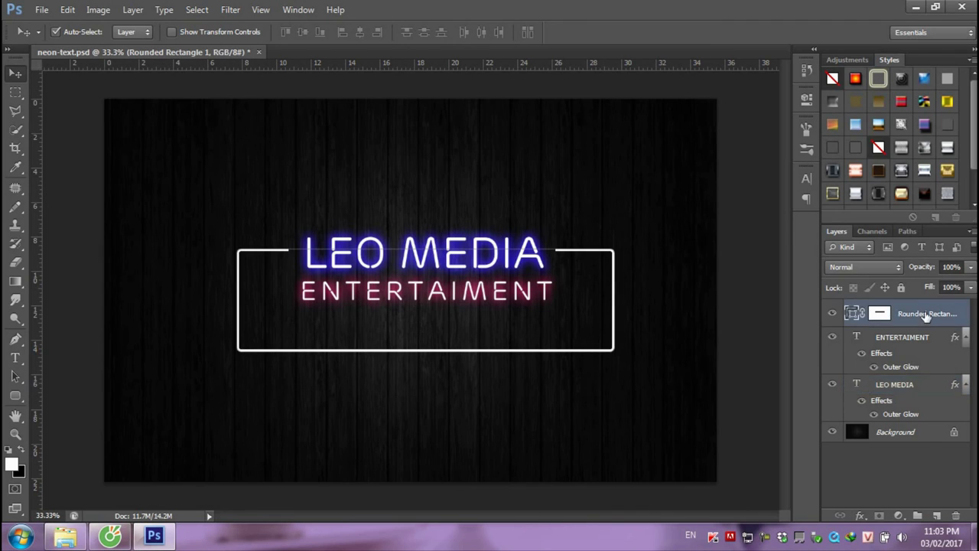
right_click(923, 315)
left_click(810, 274)
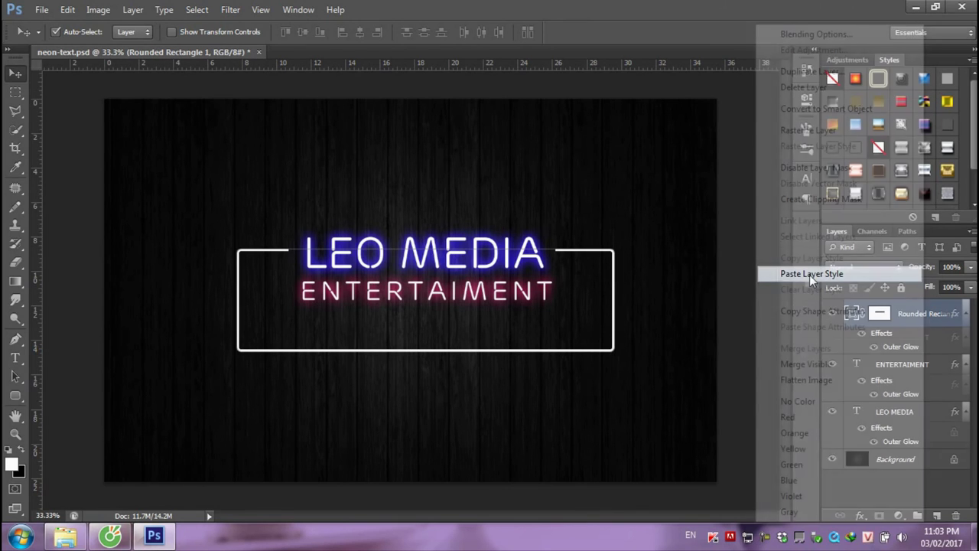
- Make the frame's Outer Glow yellow at 17% opacity, then view the LEO Media YouTube page
double_click(890, 348)
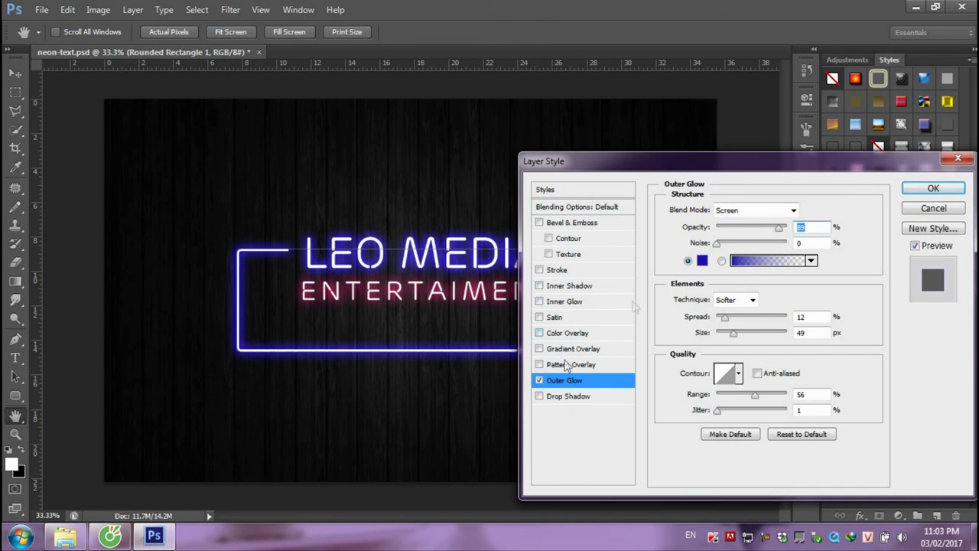
left_click(702, 260)
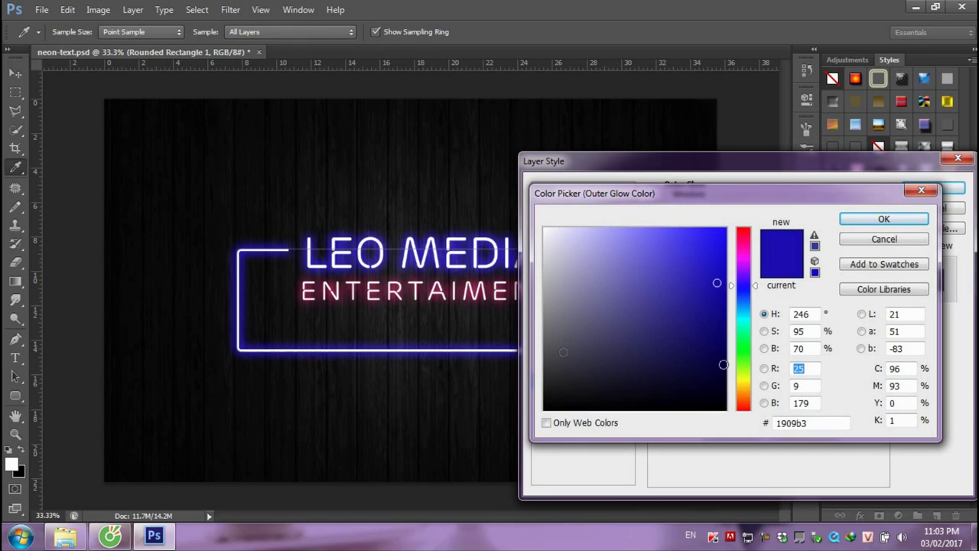
left_click(750, 382)
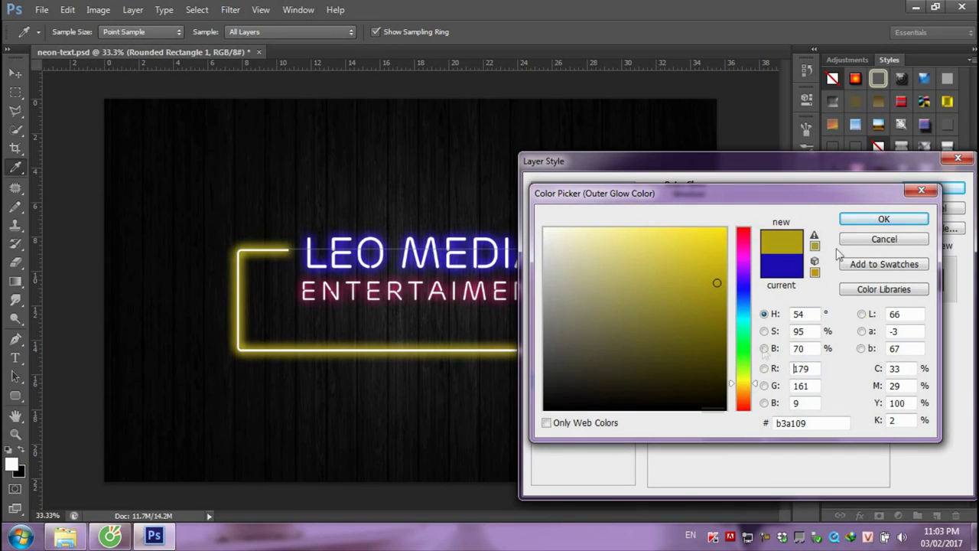
left_click(861, 222)
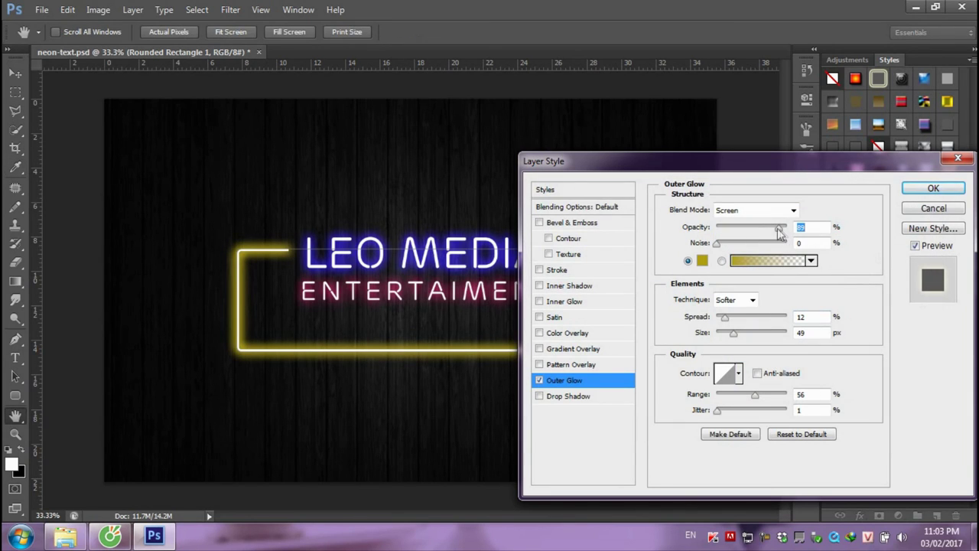
left_click_drag(779, 229, 728, 230)
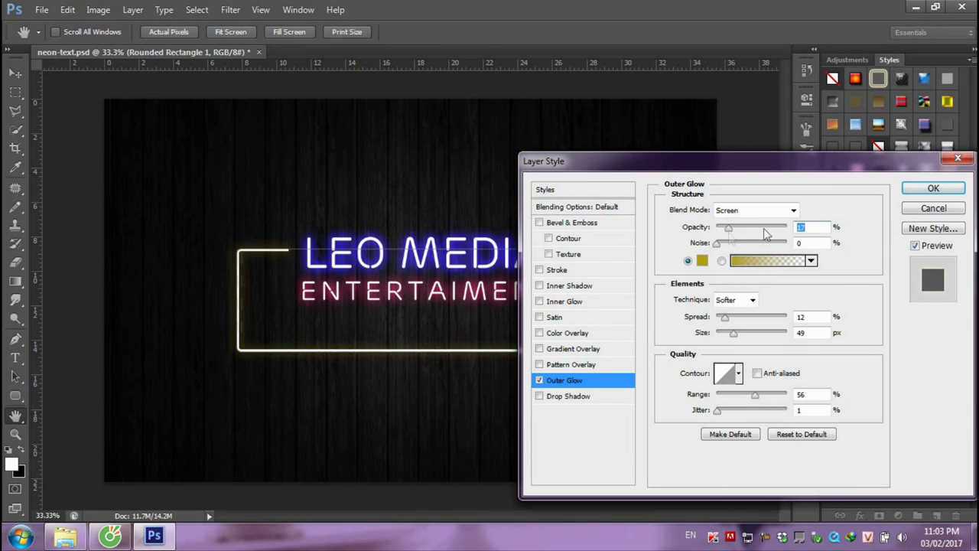
left_click(921, 191)
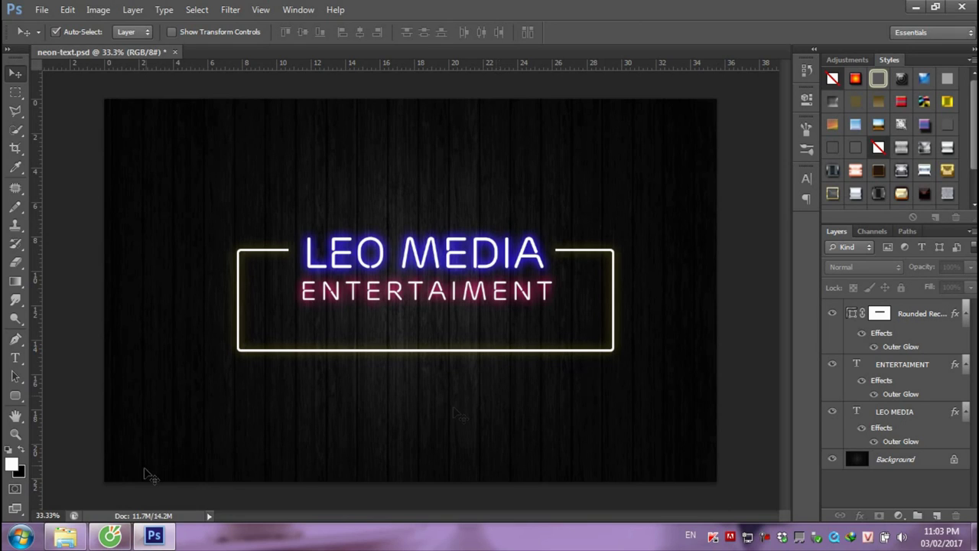
left_click(110, 536)
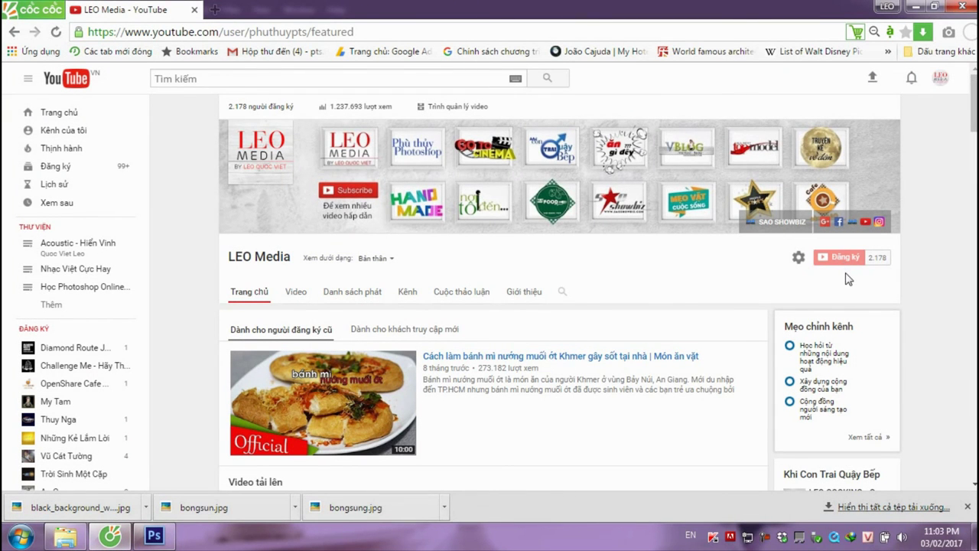
left_click(161, 539)
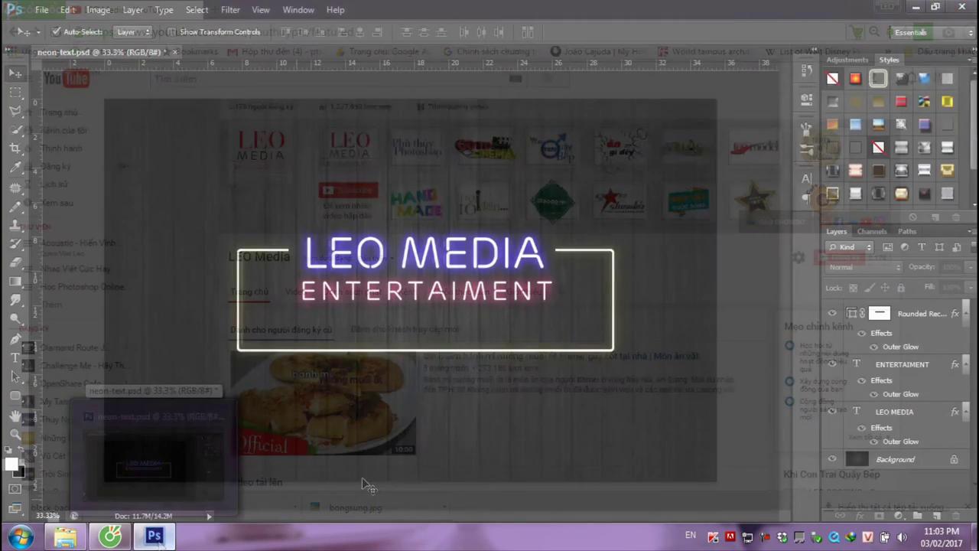